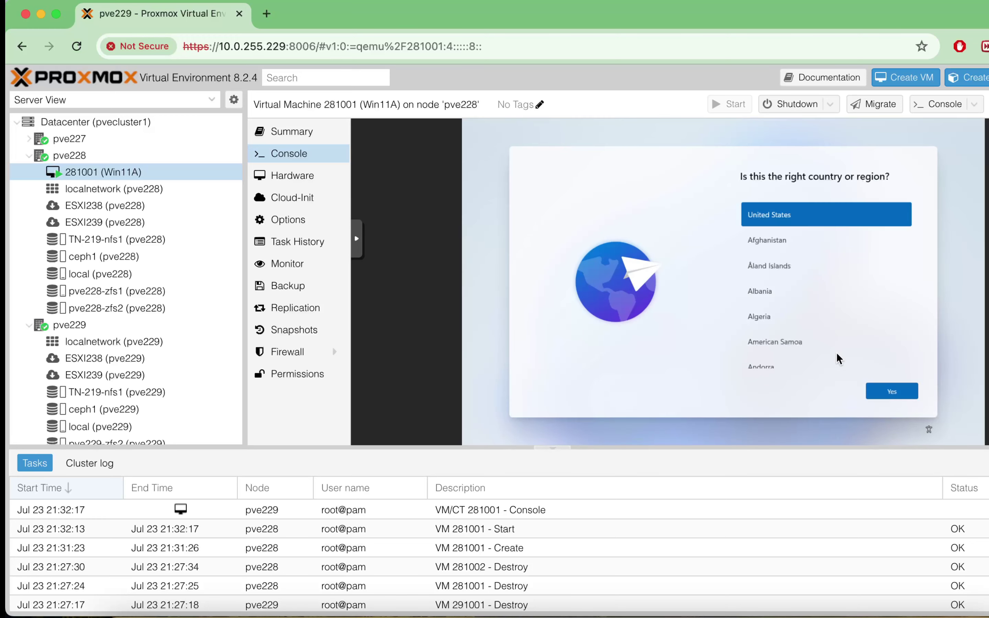
- Confirm United States as the region and keep the suggested keyboard layout, with no second layout
{"action": "left_click", "coordinate": [896, 391]}
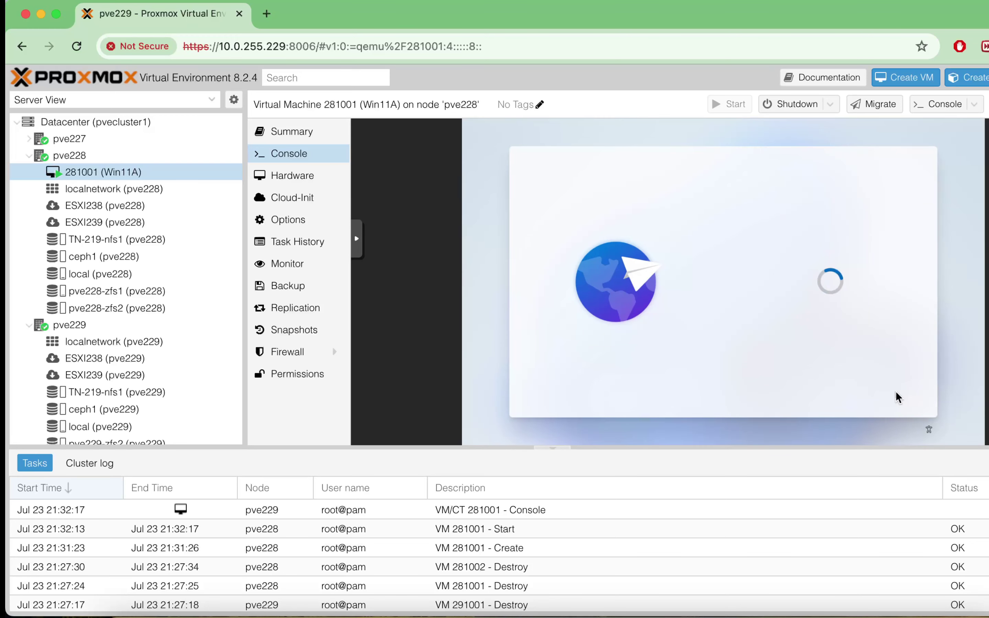
{"action": "left_click", "coordinate": [895, 391]}
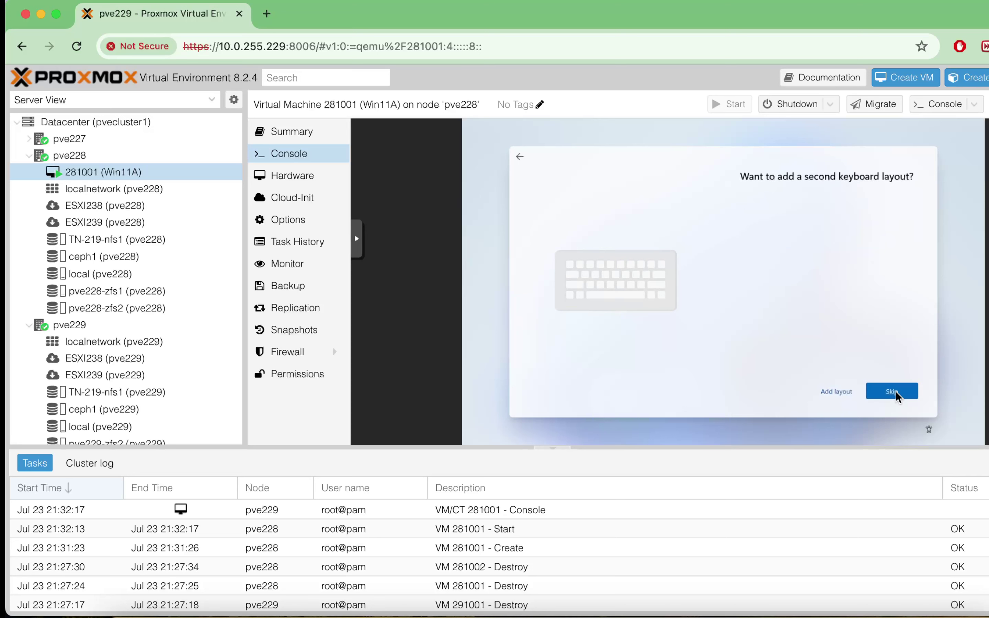
{"action": "left_click", "coordinate": [895, 391]}
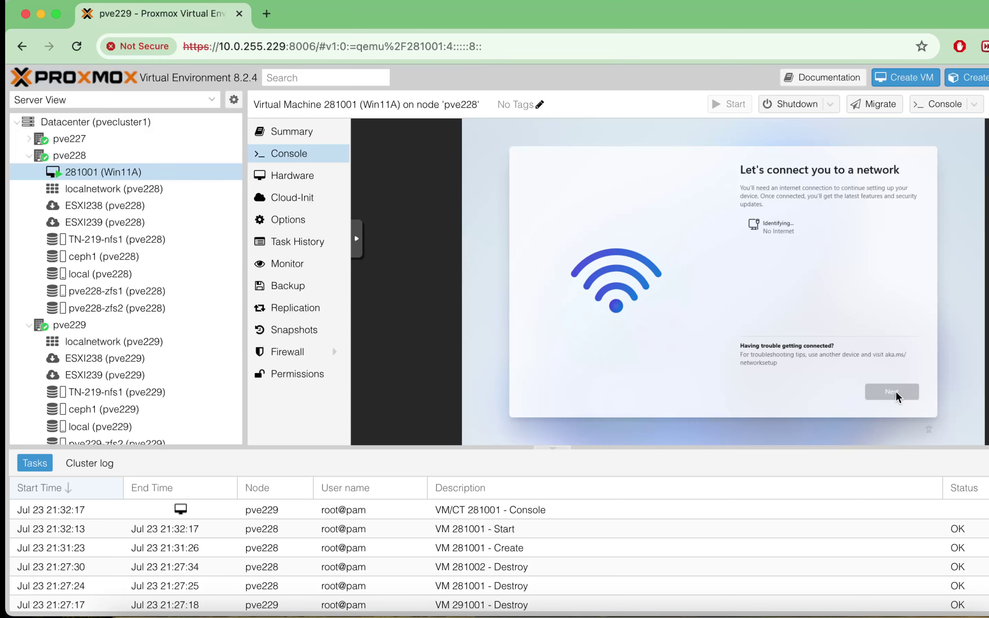
- Run OOBE\BYPASSNRO from a setup command prompt to restart setup without the network requirement
{"action": "key", "text": "shift+F10"}
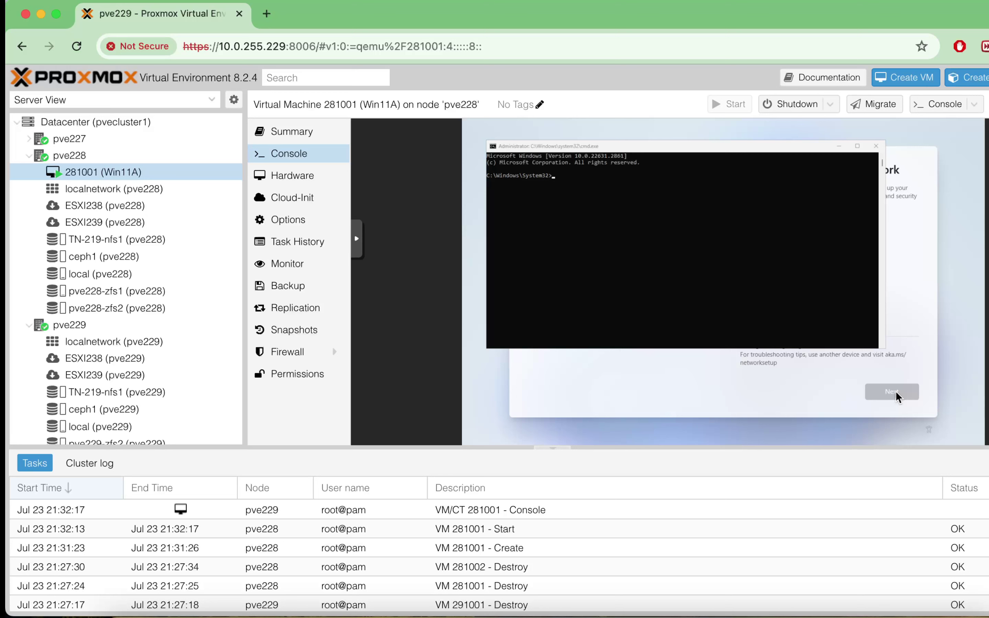
{"action": "left_click", "coordinate": [731, 256]}
{"action": "type", "text": "OOBE\\BYP"}
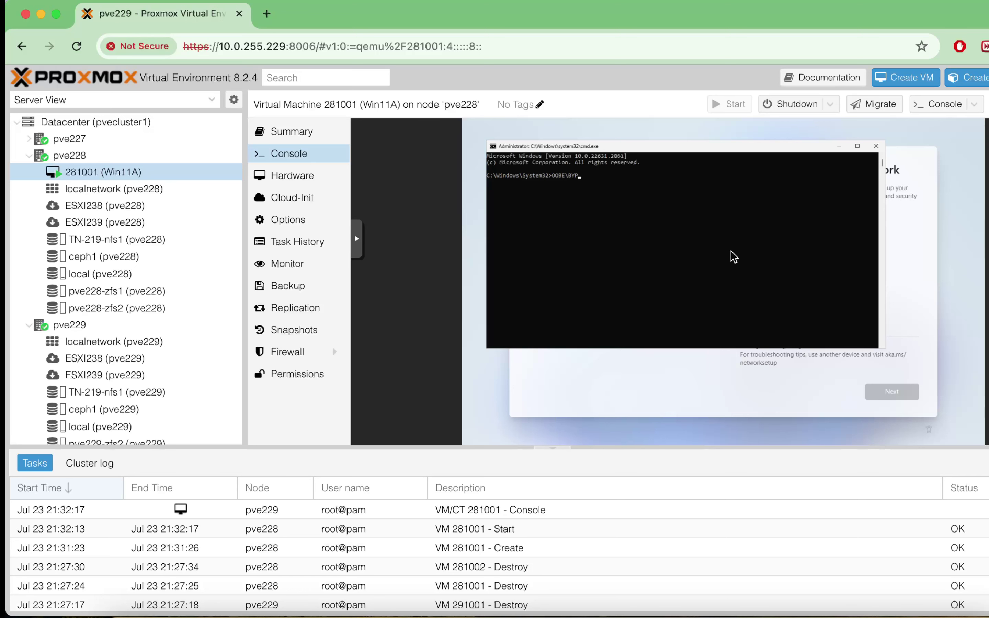
{"action": "type", "text": "ASSNRO"}
{"action": "key", "text": "Return"}
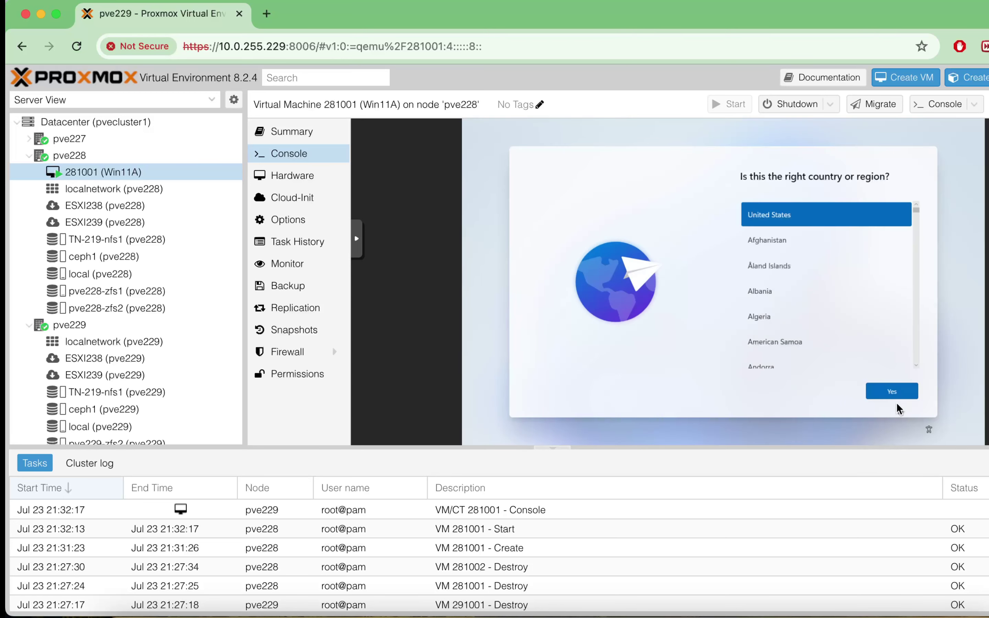
- Reconfirm United States and the keyboard layout, then continue offline with limited setup
{"action": "left_click", "coordinate": [892, 392]}
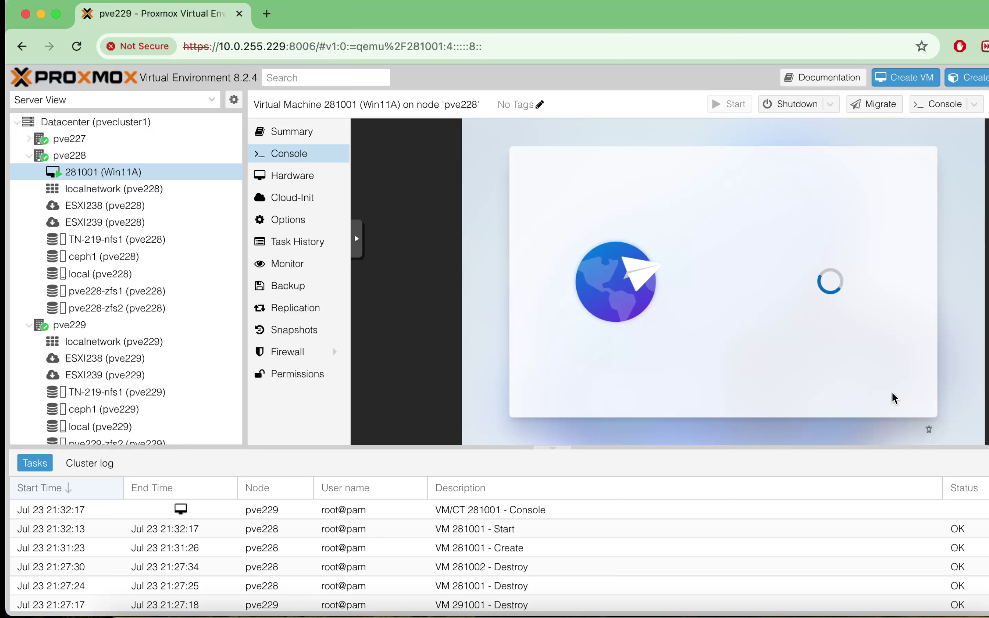
{"action": "left_click", "coordinate": [892, 392]}
{"action": "left_click", "coordinate": [892, 393]}
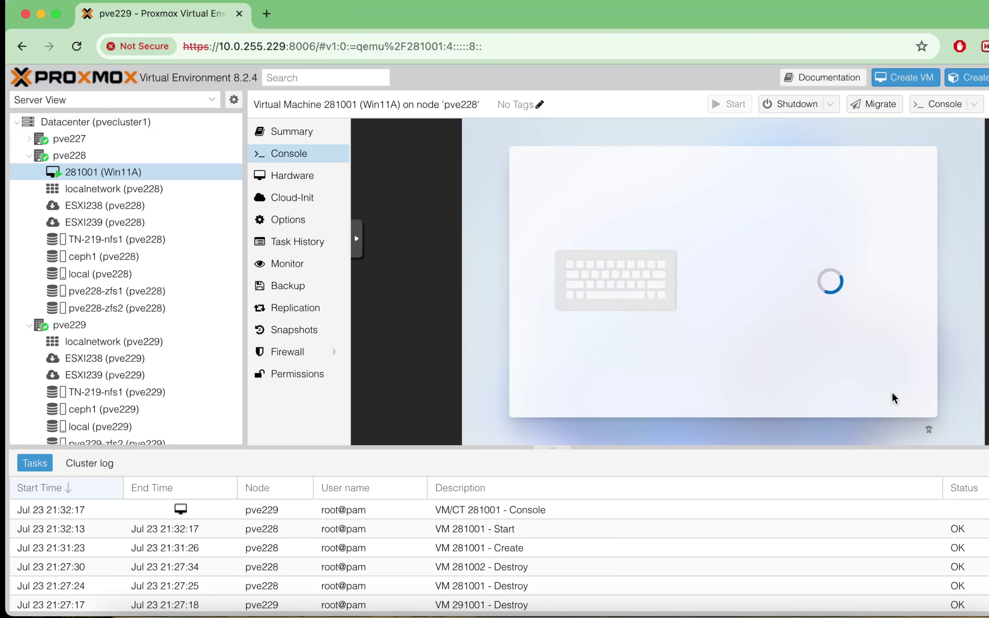
{"action": "left_click", "coordinate": [832, 391]}
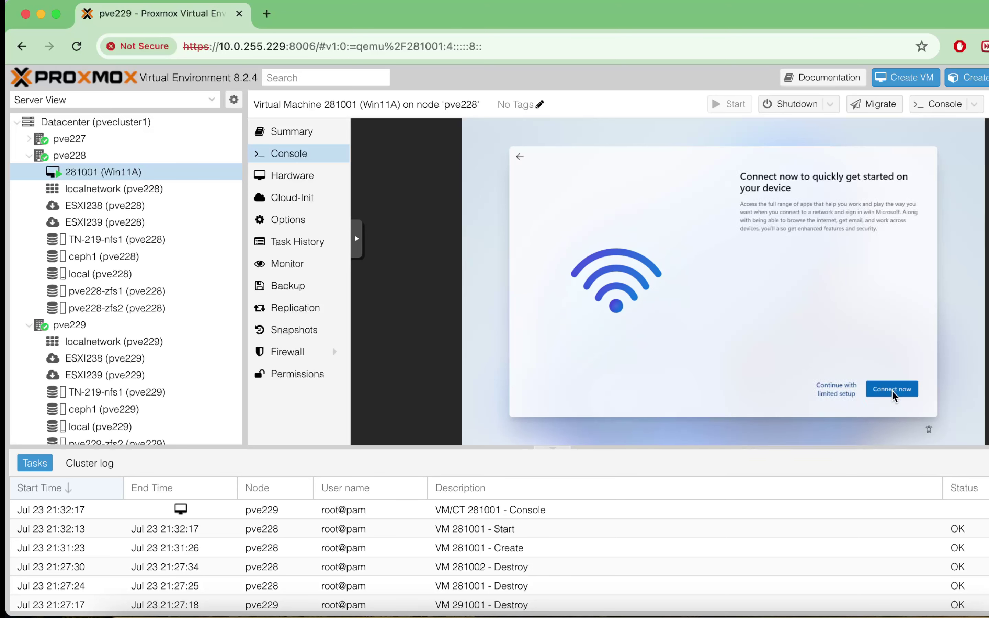
{"action": "left_click", "coordinate": [848, 391]}
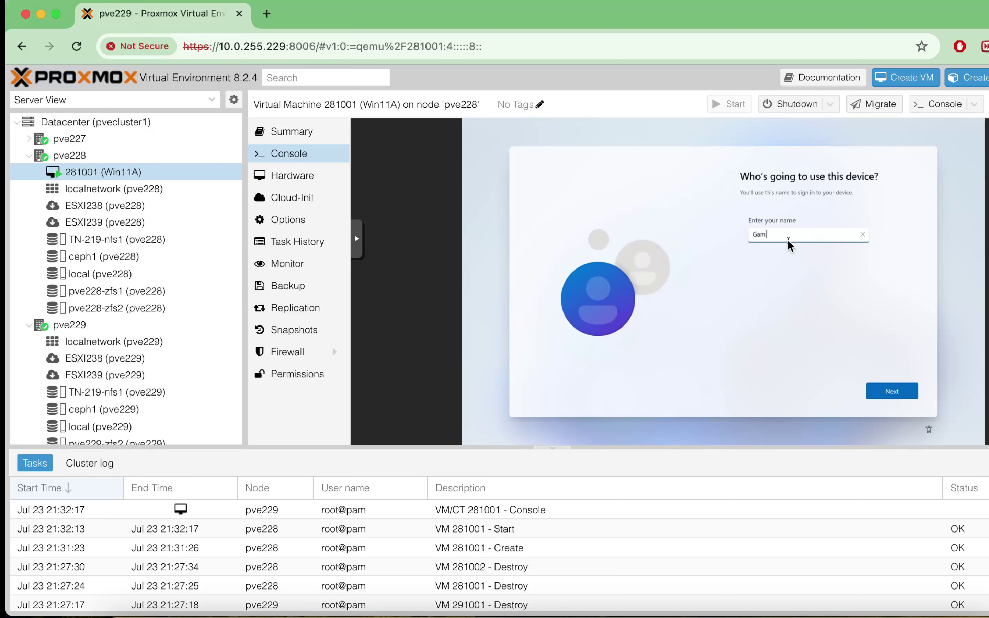
- Create the local account with its name and a password entered twice
{"action": "left_click", "coordinate": [892, 391]}
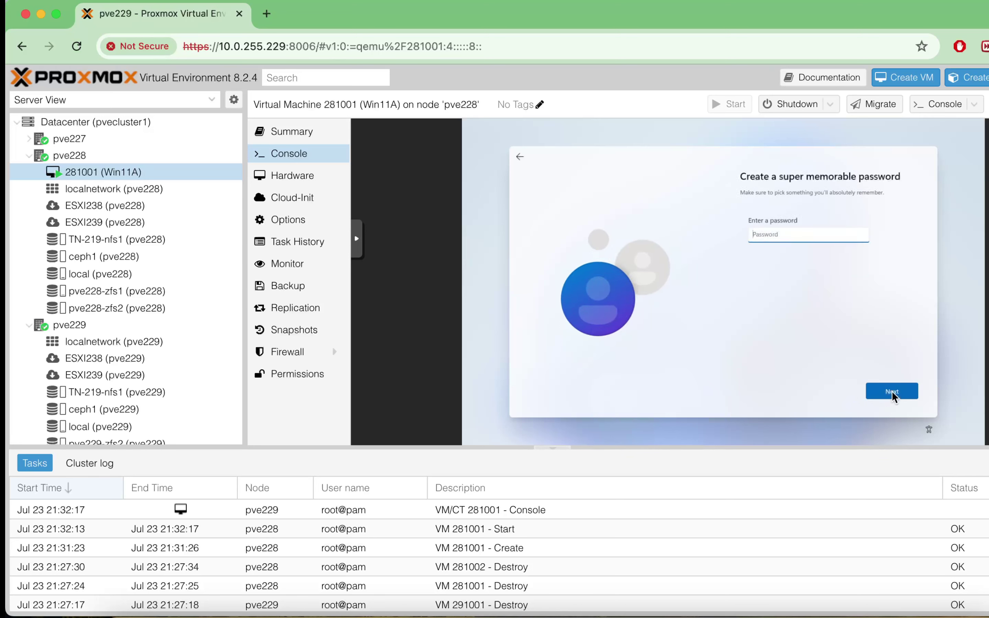
{"action": "type", "text": "password"}
{"action": "left_click", "coordinate": [892, 391]}
{"action": "type", "text": "password"}
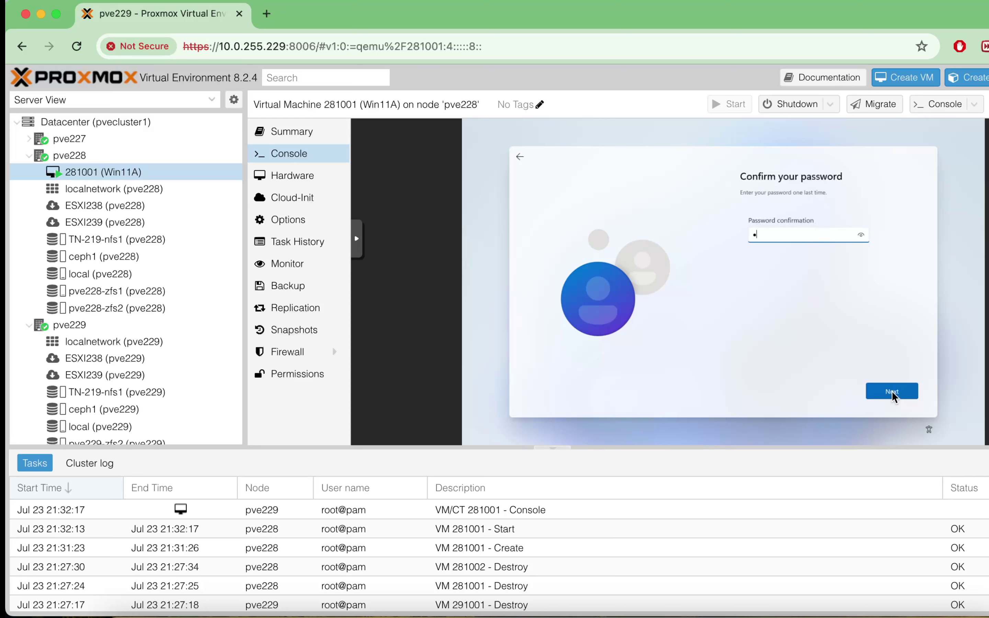
{"action": "left_click", "coordinate": [892, 391]}
- Set the first pet's name and birth city security questions with their answers
{"action": "left_click", "coordinate": [792, 244]}
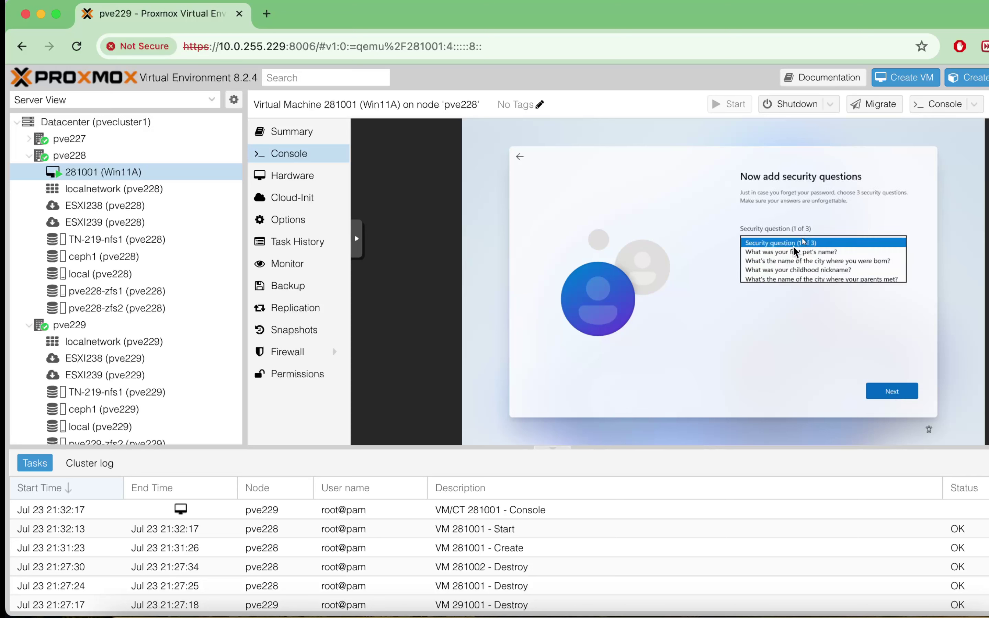
{"action": "left_click", "coordinate": [783, 257]}
{"action": "left_click", "coordinate": [779, 264]}
{"action": "type", "text": "abc"}
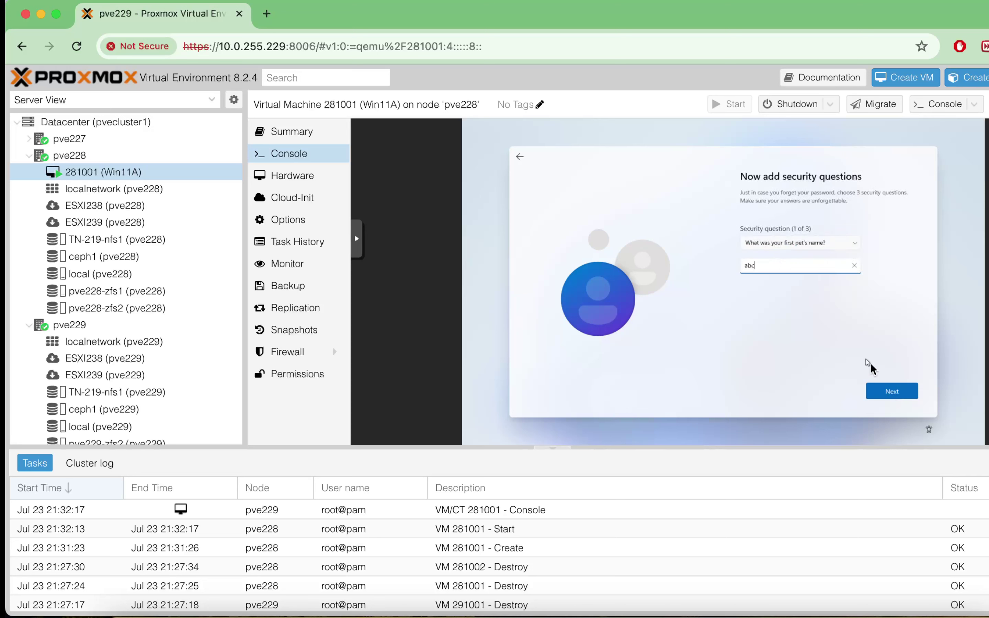
{"action": "left_click", "coordinate": [892, 391]}
{"action": "left_click", "coordinate": [797, 244]}
{"action": "left_click", "coordinate": [797, 251]}
{"action": "left_click", "coordinate": [785, 263]}
{"action": "type", "text": "abc"}
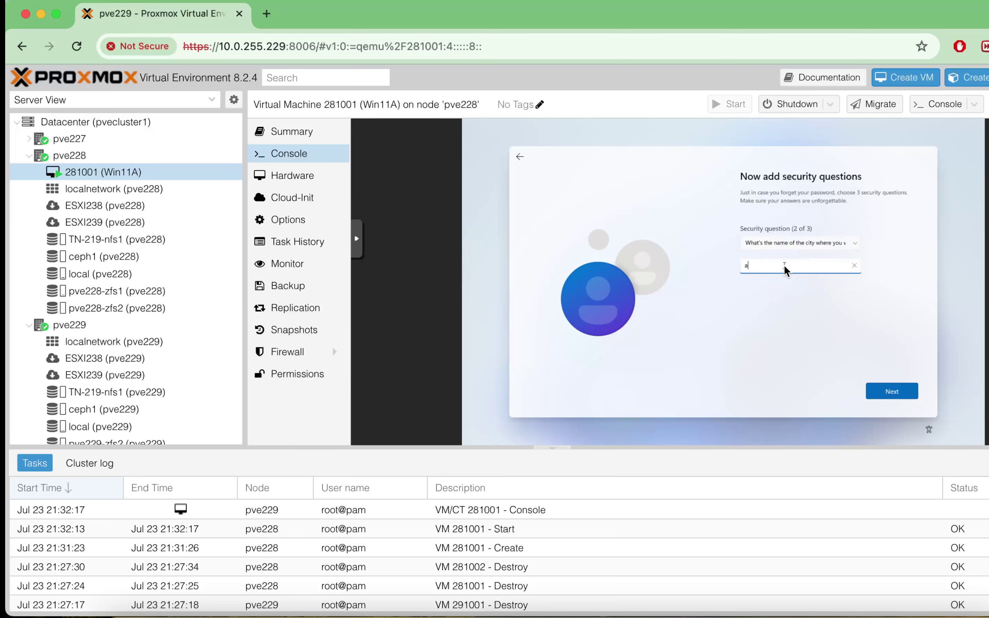
{"action": "left_click", "coordinate": [889, 393]}
- Set the childhood nickname as the third security question with its answer and finish the account
{"action": "left_click", "coordinate": [808, 243]}
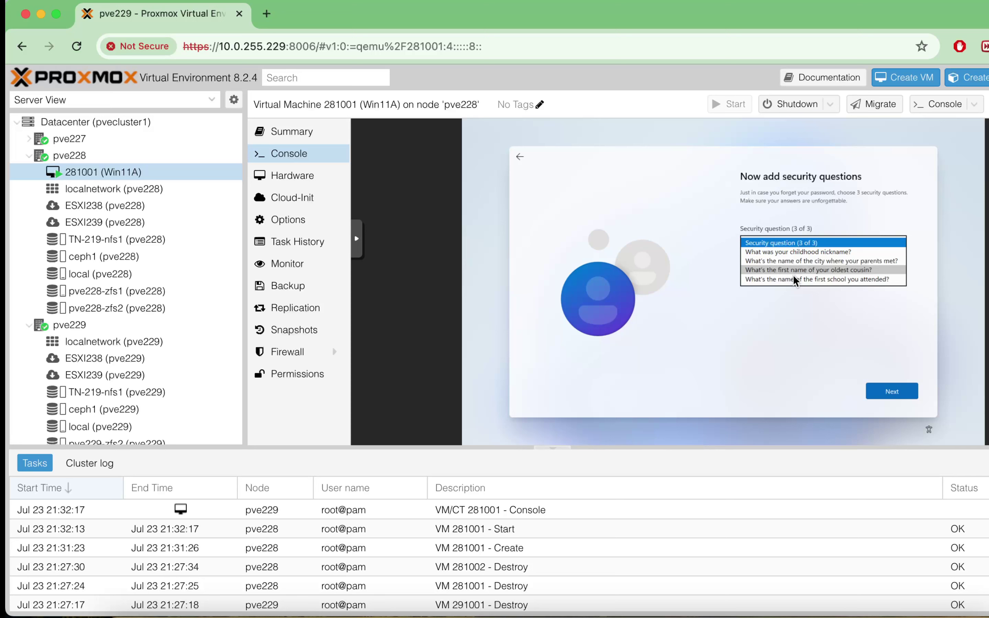
{"action": "left_click", "coordinate": [813, 252]}
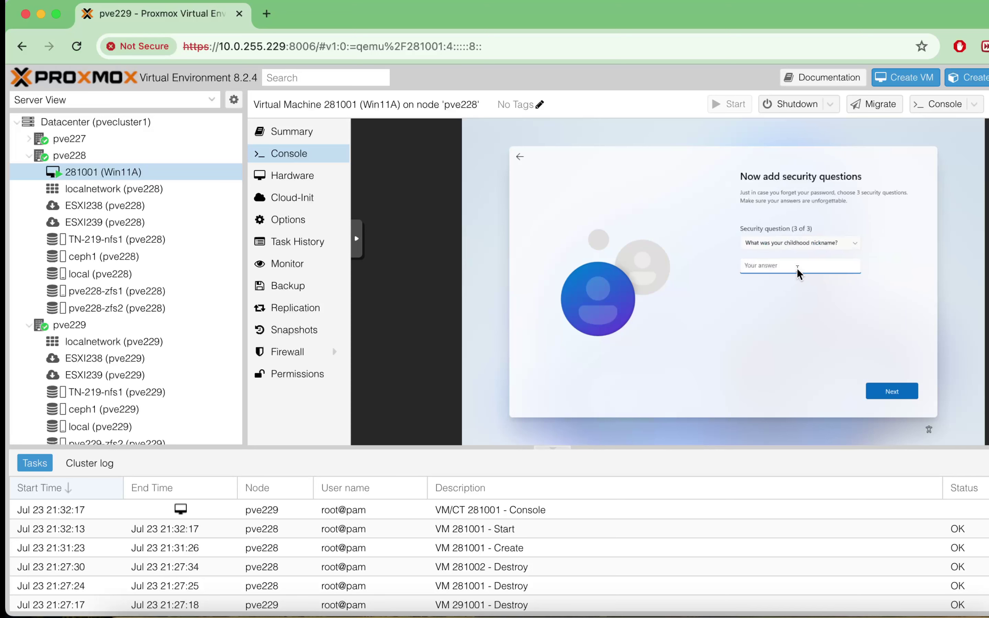
{"action": "type", "text": "asd"}
{"action": "left_click", "coordinate": [893, 392]}
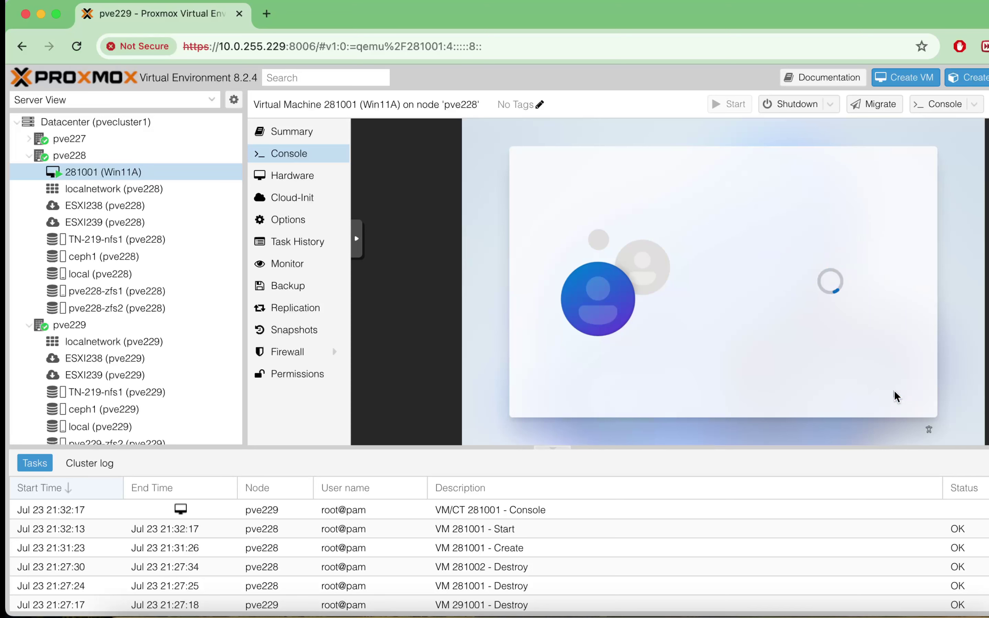
{"action": "left_click", "coordinate": [894, 392]}
- Accept the privacy settings so Windows reaches the desktop
{"action": "left_click", "coordinate": [894, 392]}
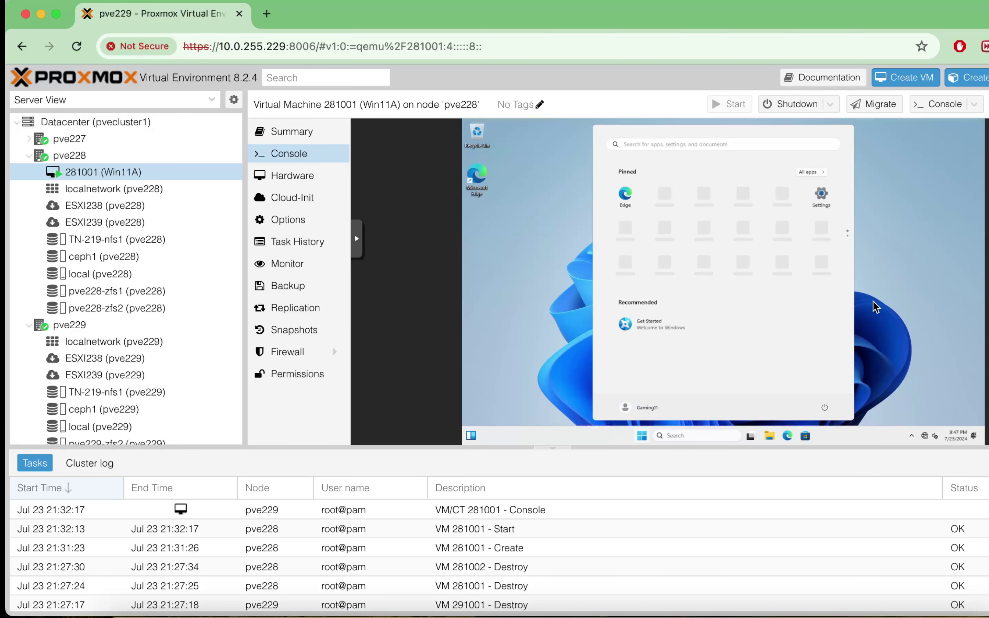
- Look through Settings' Network and Internet page, then close the network browsing window
{"action": "left_click", "coordinate": [708, 434]}
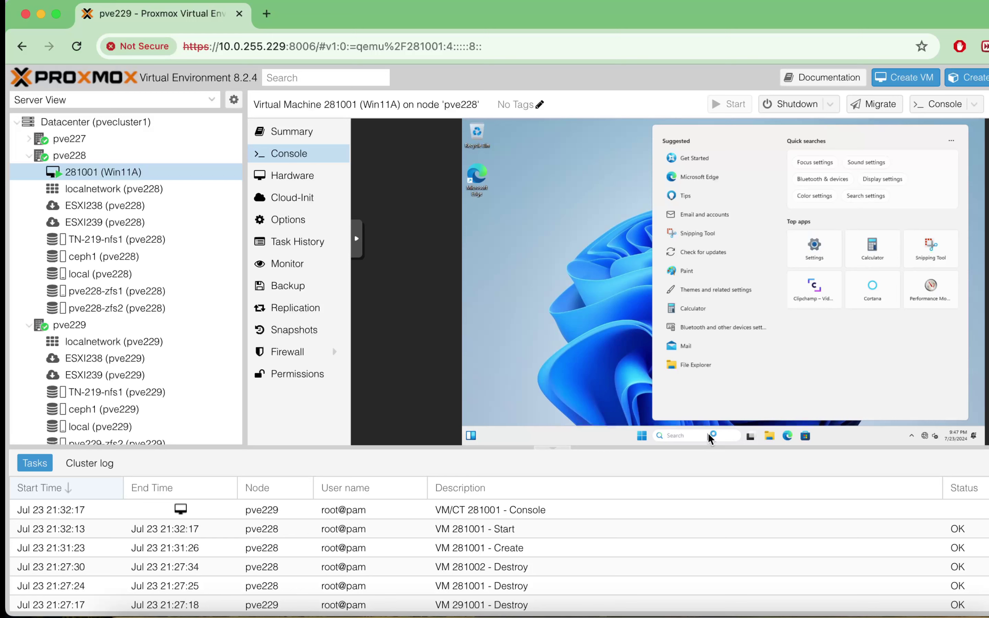
{"action": "type", "text": "settings"}
{"action": "left_click", "coordinate": [700, 222]}
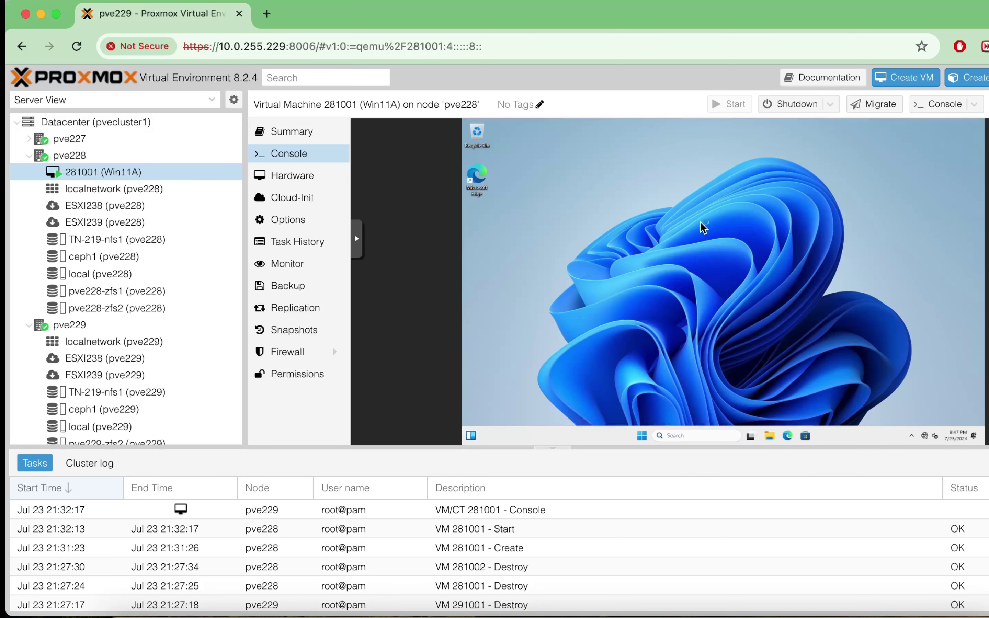
{"action": "left_click", "coordinate": [657, 258]}
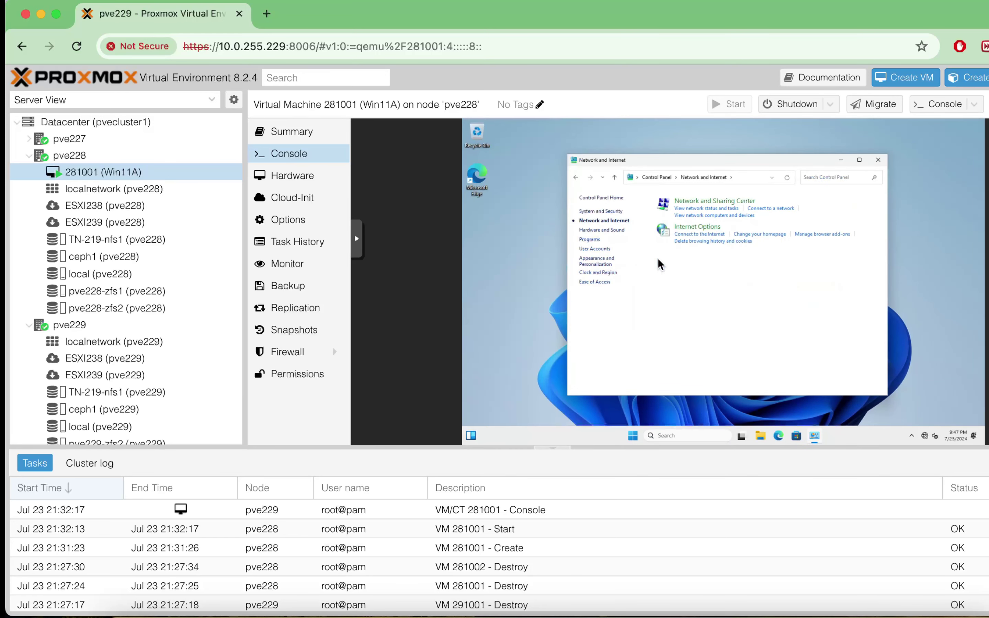
{"action": "left_click", "coordinate": [705, 215]}
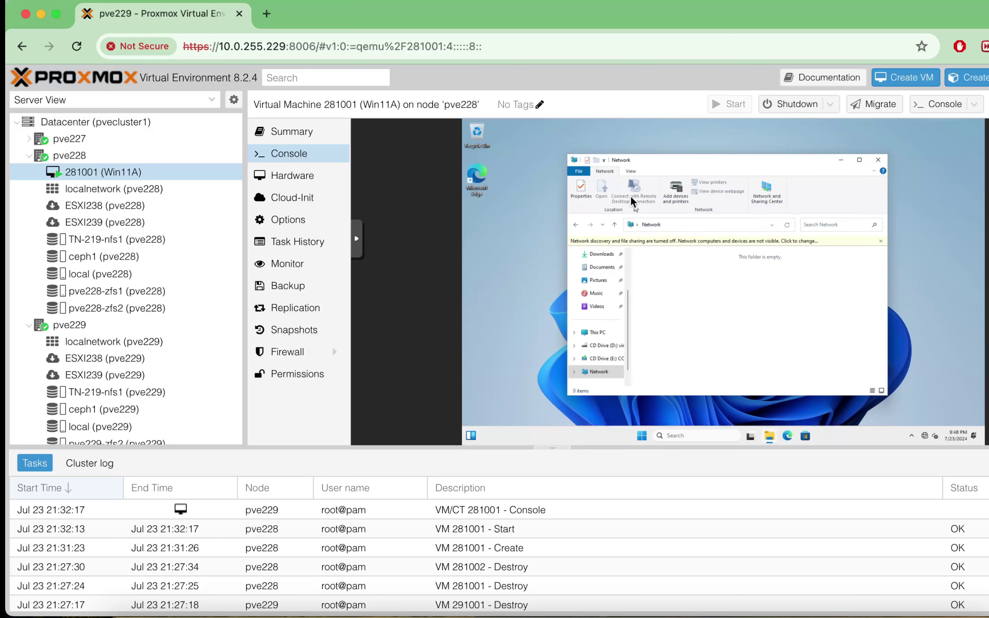
{"action": "key", "text": "alt+F4"}
- Reach the Ethernet adapter's IPv4 properties via Control Panel's Network and Sharing Center
{"action": "left_click", "coordinate": [689, 435]}
{"action": "type", "text": "networ"}
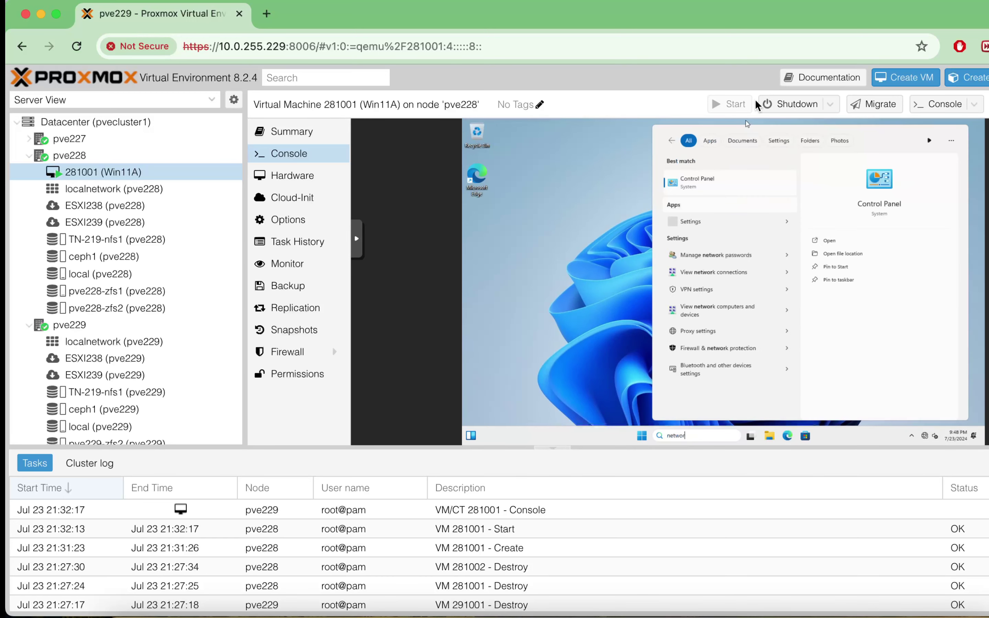
{"action": "left_click", "coordinate": [724, 179]}
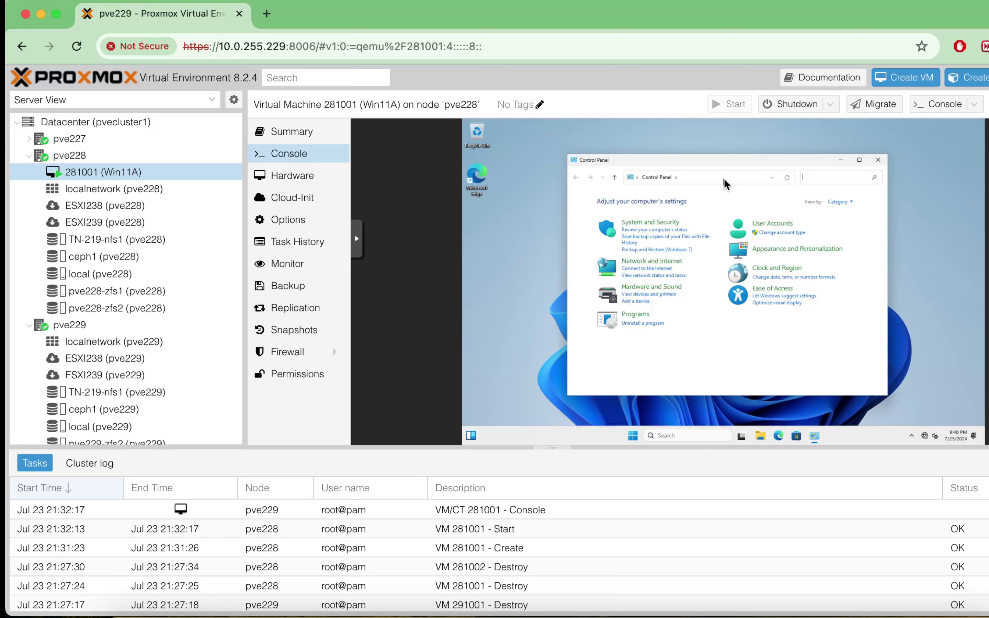
{"action": "left_click", "coordinate": [645, 262]}
{"action": "left_click", "coordinate": [696, 207]}
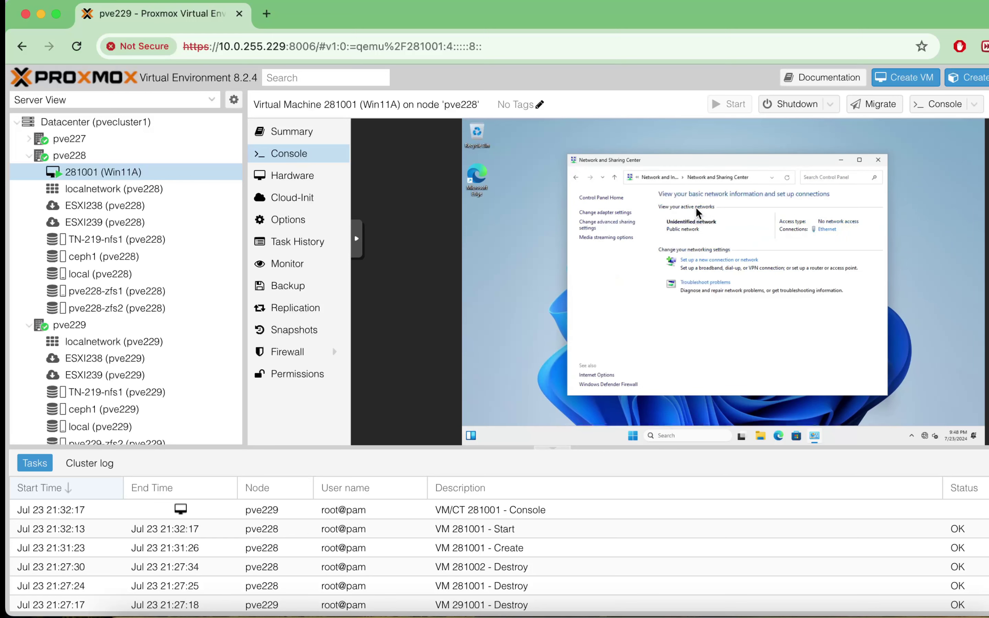
{"action": "left_click", "coordinate": [618, 211]}
{"action": "double_click", "coordinate": [626, 223]}
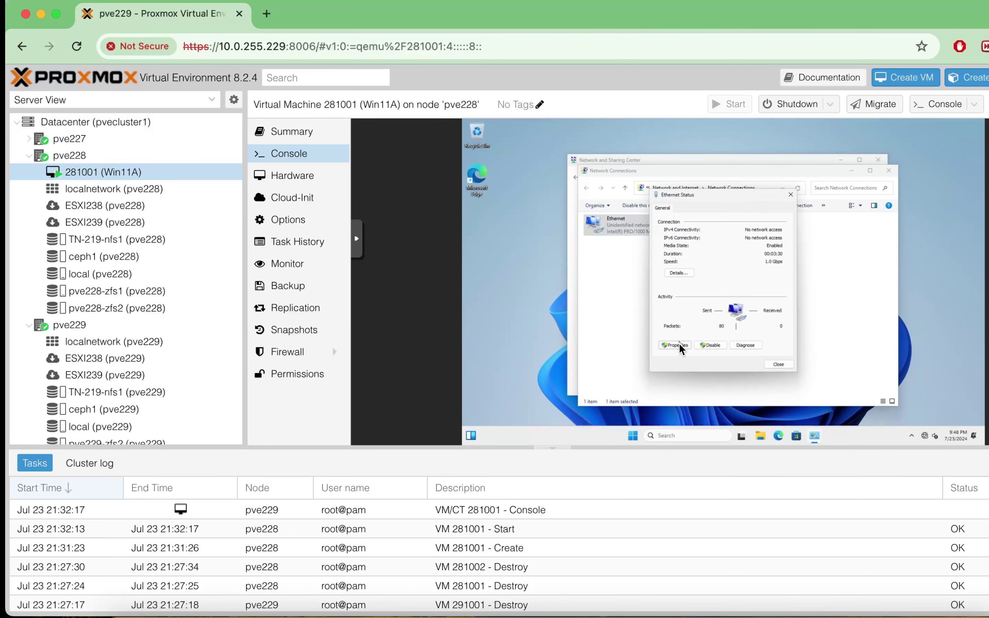
{"action": "left_click", "coordinate": [679, 343]}
{"action": "double_click", "coordinate": [725, 288]}
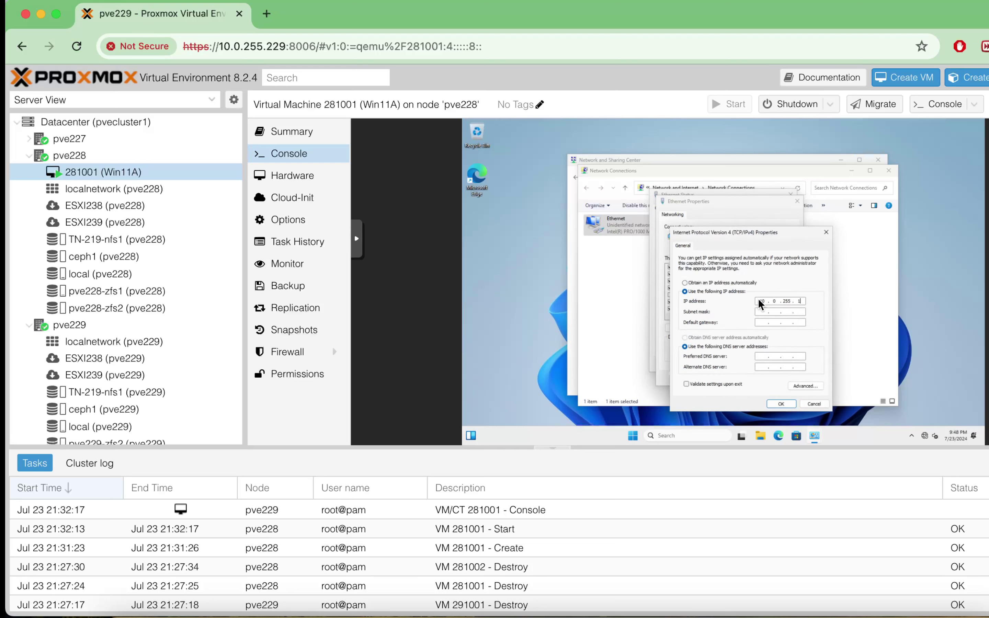
- Set static IP 10.0.255.189, mask 255.255.255.0, gateway 10.0.255.1 and DNS 8.8.8.8
{"action": "type", "text": "8951"}
{"action": "key", "text": "Tab"}
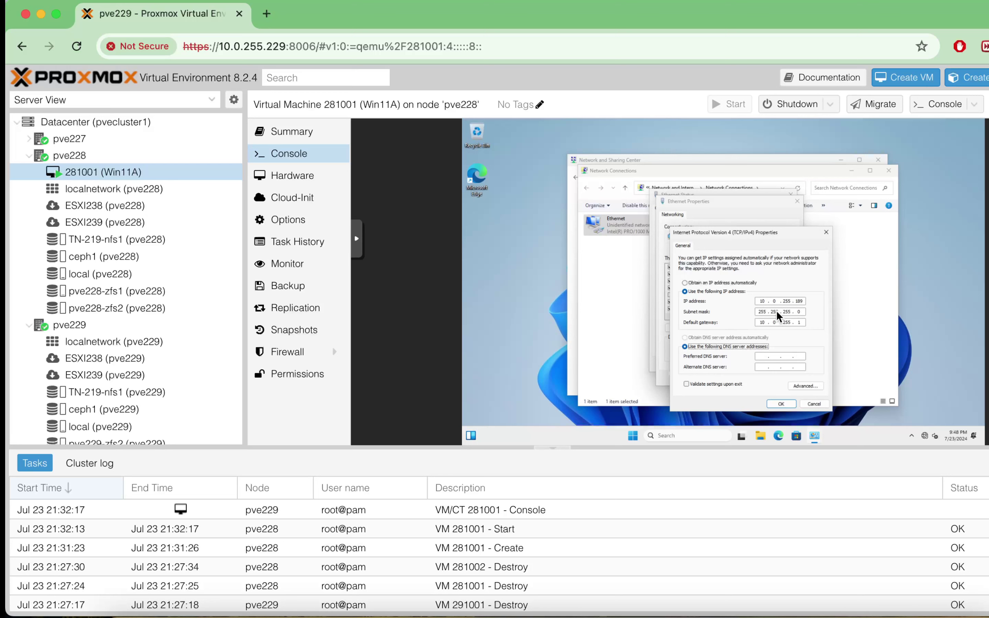
{"action": "key", "text": "Tab"}
{"action": "type", "text": "8.8.8.8"}
{"action": "left_click", "coordinate": [787, 406]}
{"action": "left_click", "coordinate": [759, 377]}
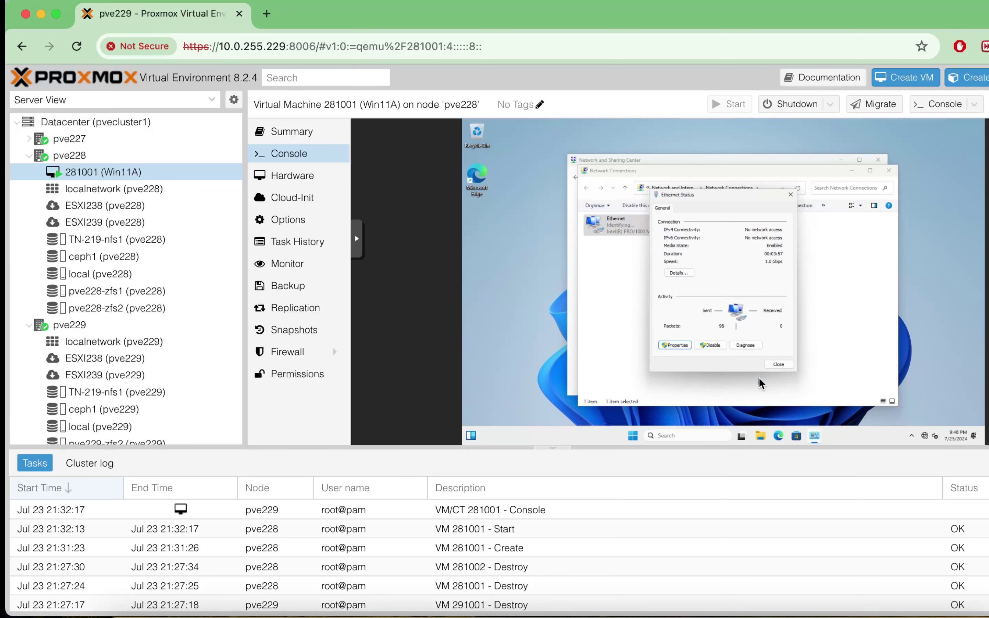
{"action": "left_click", "coordinate": [782, 365]}
- Minimize the network windows and launch the web browser in the VM
{"action": "left_click", "coordinate": [850, 170]}
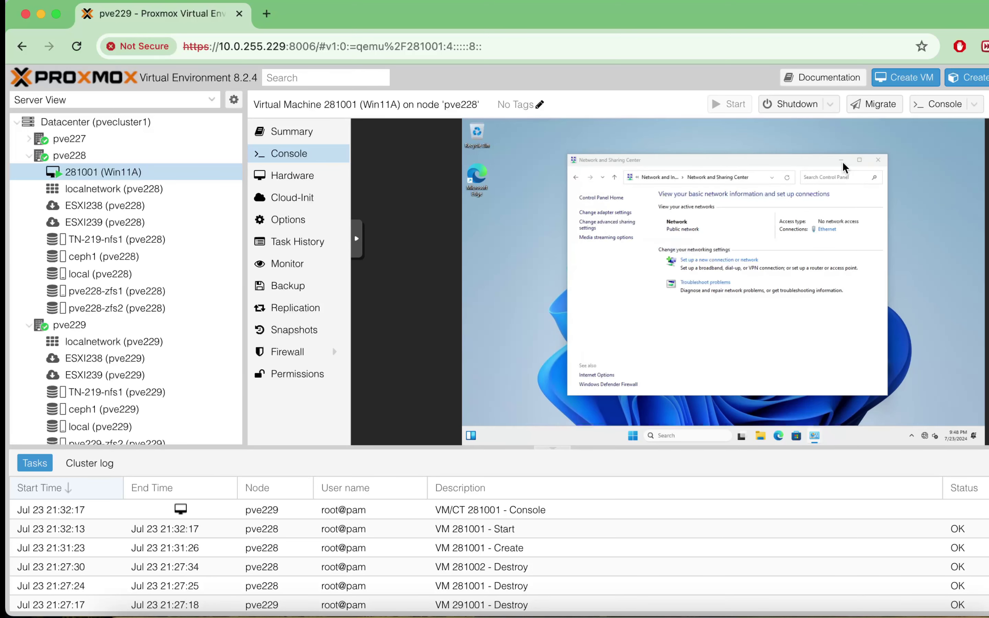
{"action": "left_click", "coordinate": [842, 159]}
{"action": "left_click", "coordinate": [779, 434]}
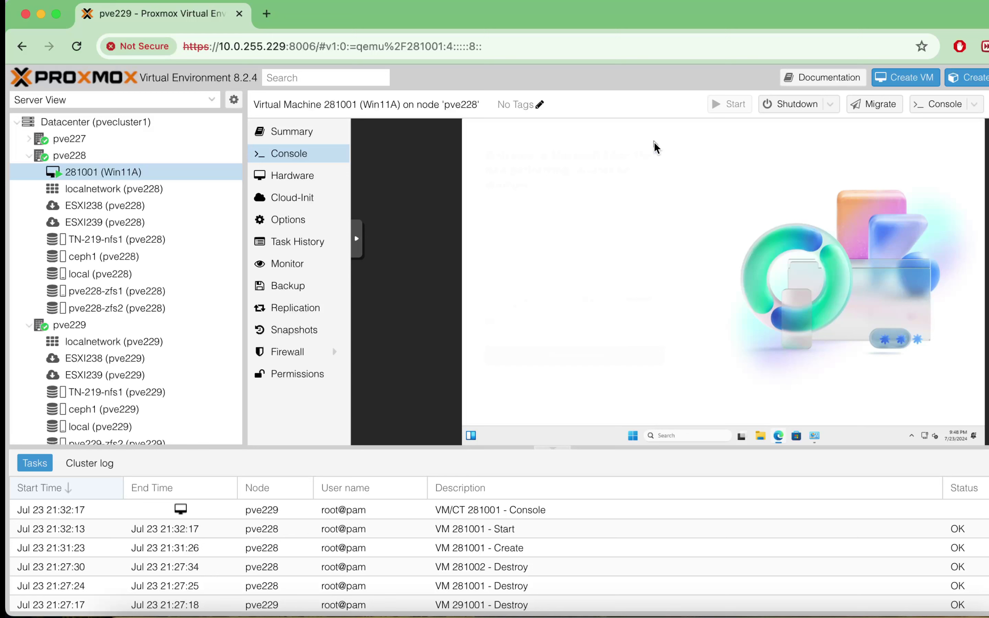
- Finish the browser's first-run setup and search Google for 'winscp'
{"action": "left_click", "coordinate": [574, 378]}
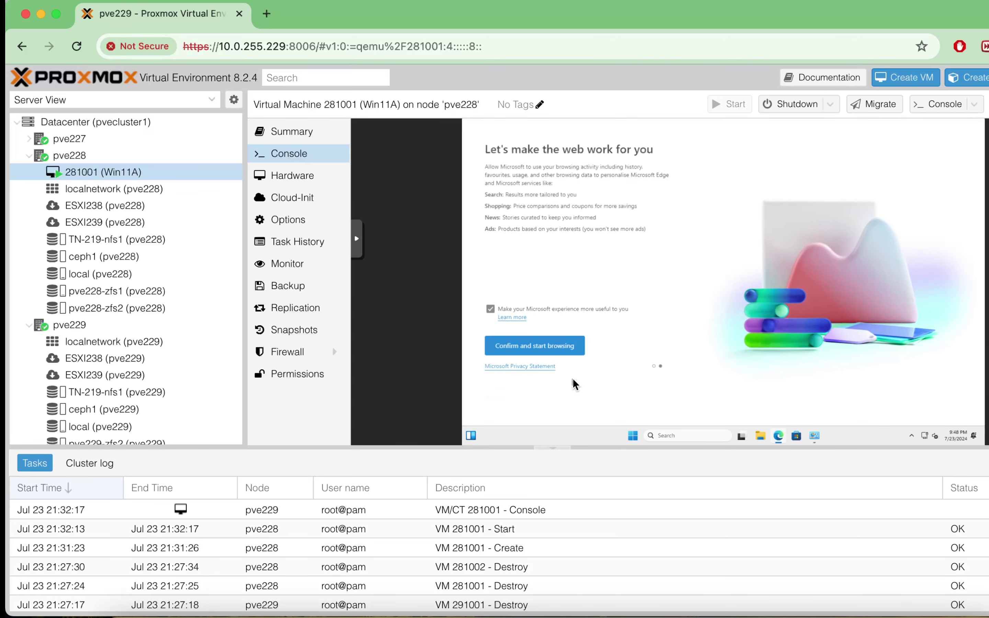
{"action": "left_click", "coordinate": [539, 345]}
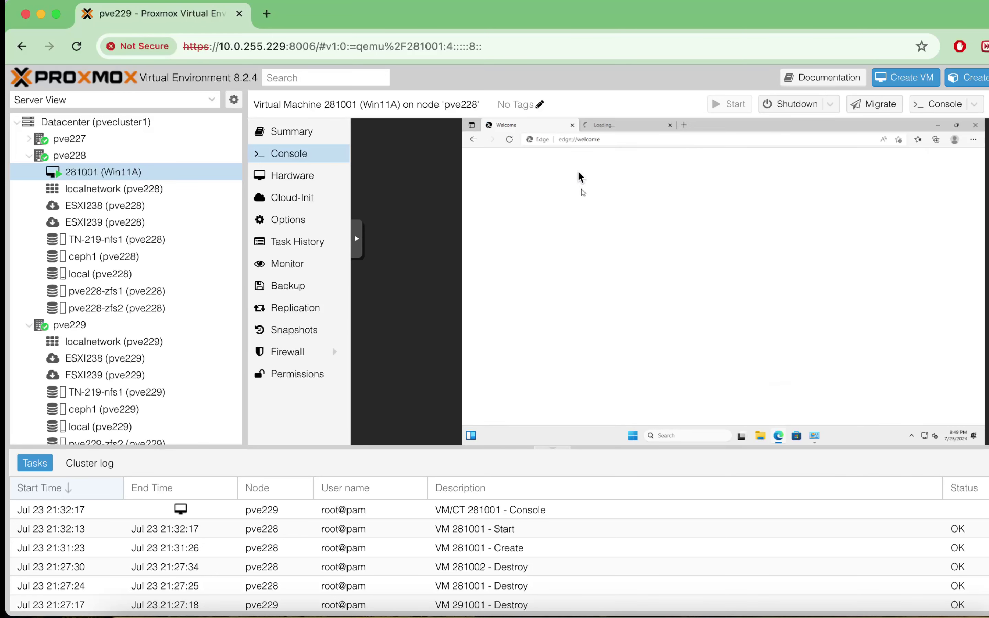
{"action": "left_click", "coordinate": [569, 141]}
{"action": "type", "text": "www.google.com"}
{"action": "key", "text": "Return"}
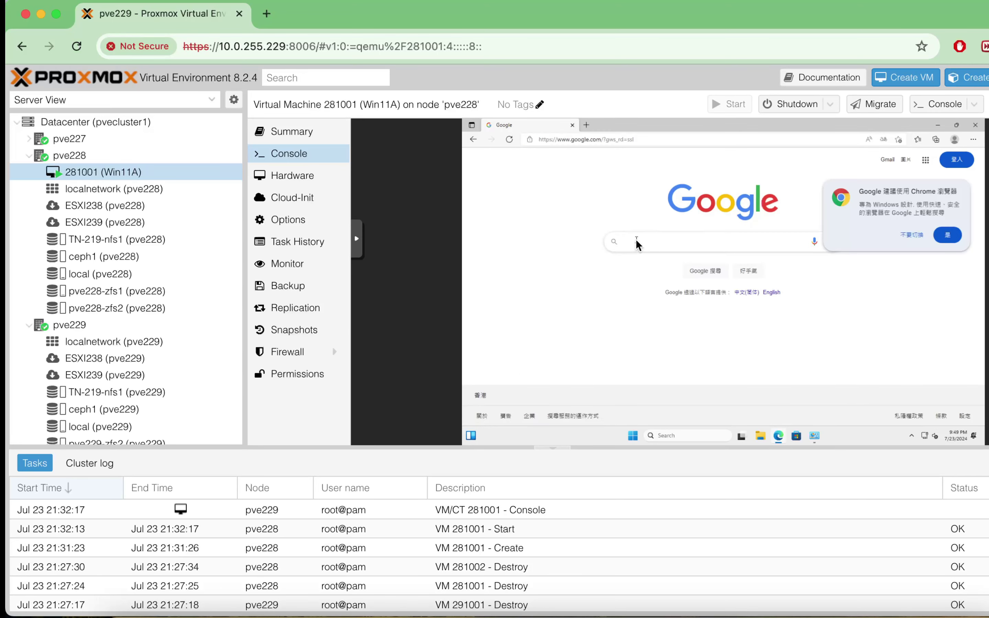
{"action": "left_click", "coordinate": [636, 239]}
{"action": "type", "text": "winscp"}
{"action": "key", "text": "Return"}
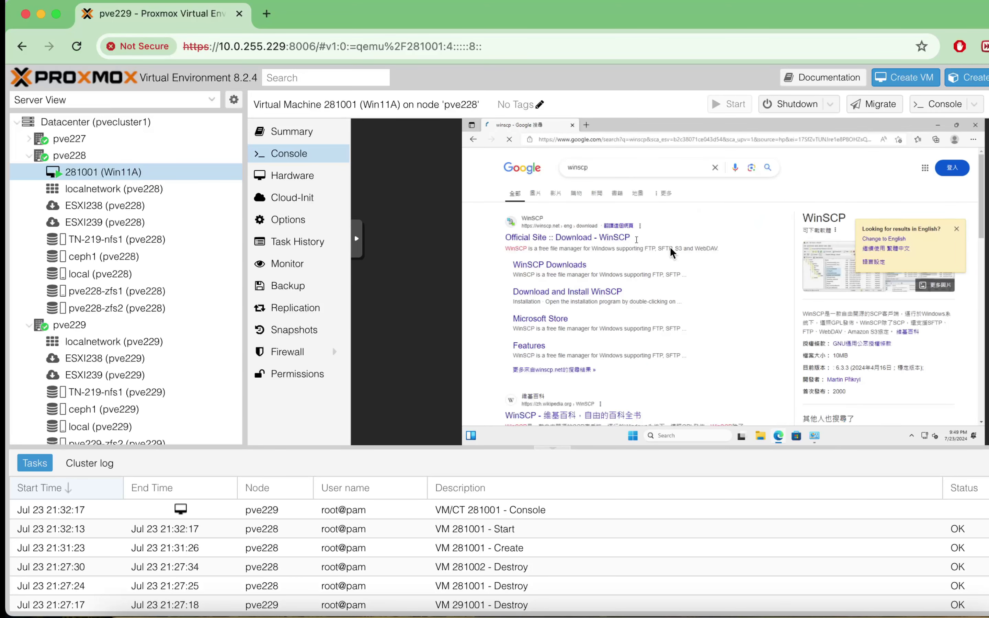
- Download WinSCP-6.3.4-Setup from winscp.net and select it in the Downloads folder
{"action": "left_click", "coordinate": [548, 264]}
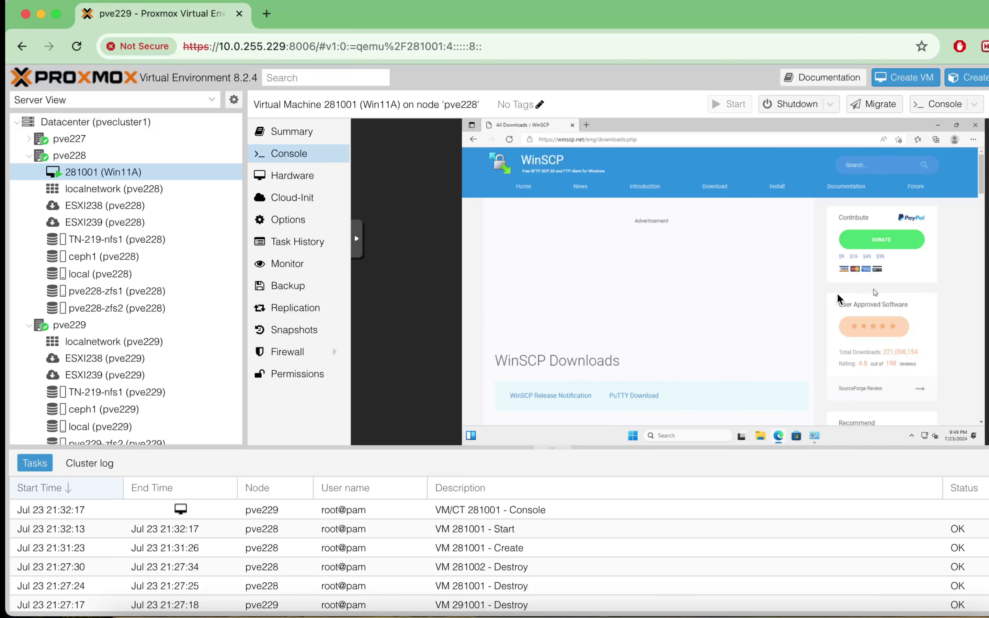
{"action": "scroll", "coordinate": [643, 335], "scroll_direction": "down", "scroll_amount": 4}
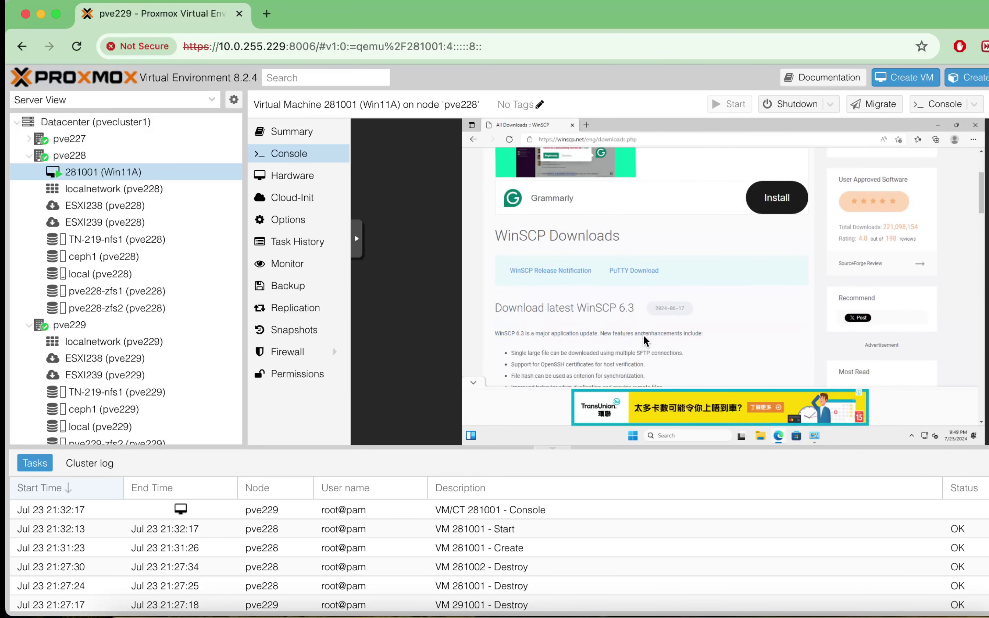
{"action": "scroll", "coordinate": [643, 335], "scroll_direction": "down", "scroll_amount": 3}
{"action": "left_click", "coordinate": [564, 321]}
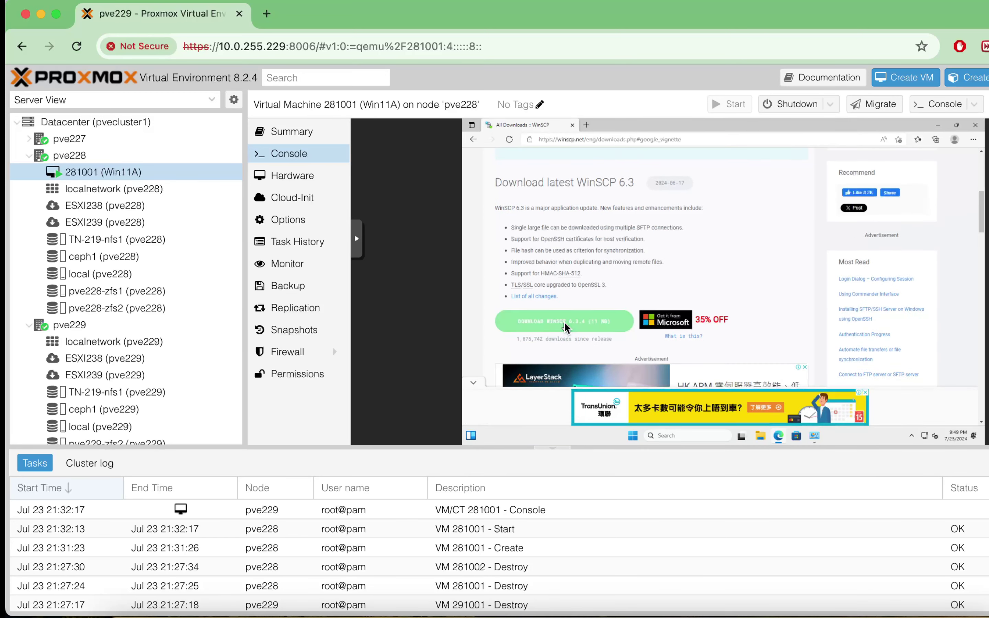
{"action": "left_click", "coordinate": [827, 225]}
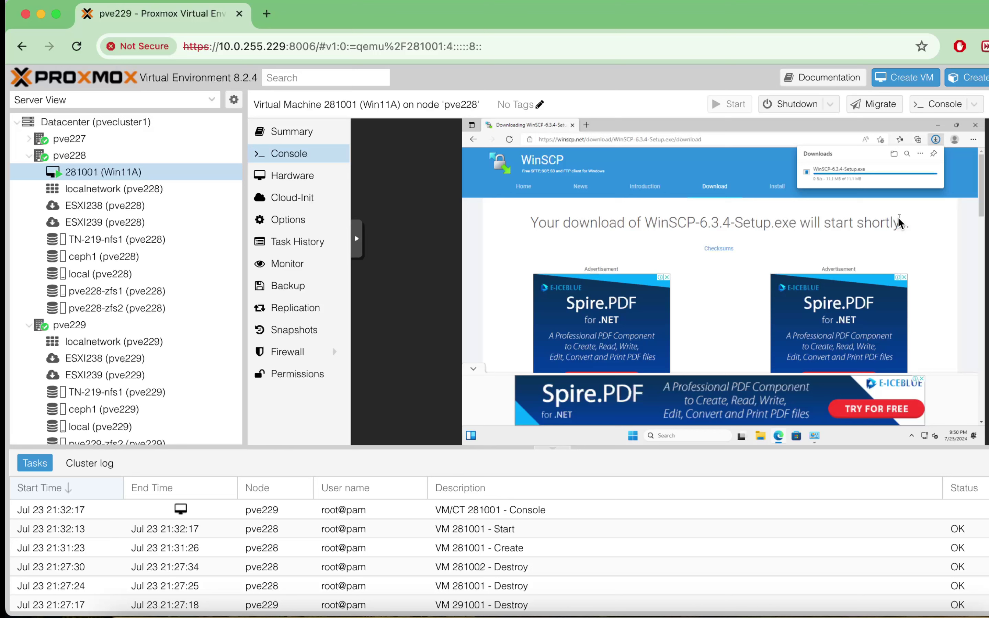
{"action": "left_click", "coordinate": [908, 171]}
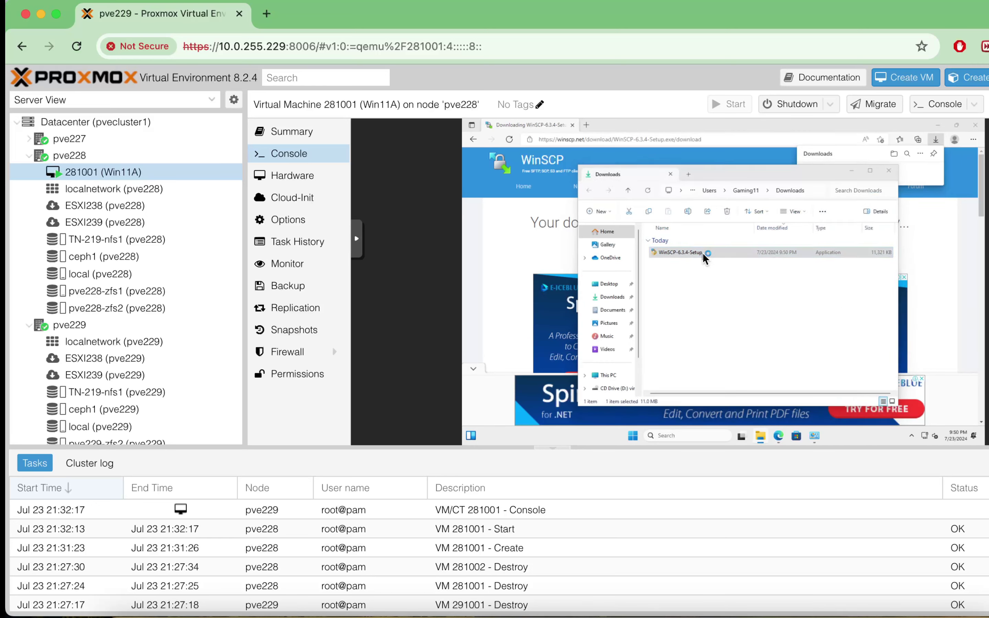
{"action": "left_click", "coordinate": [702, 252]}
- Launch the WinSCP 6.3.4 installer, allow it, accept the license and start installing
{"action": "double_click", "coordinate": [702, 253]}
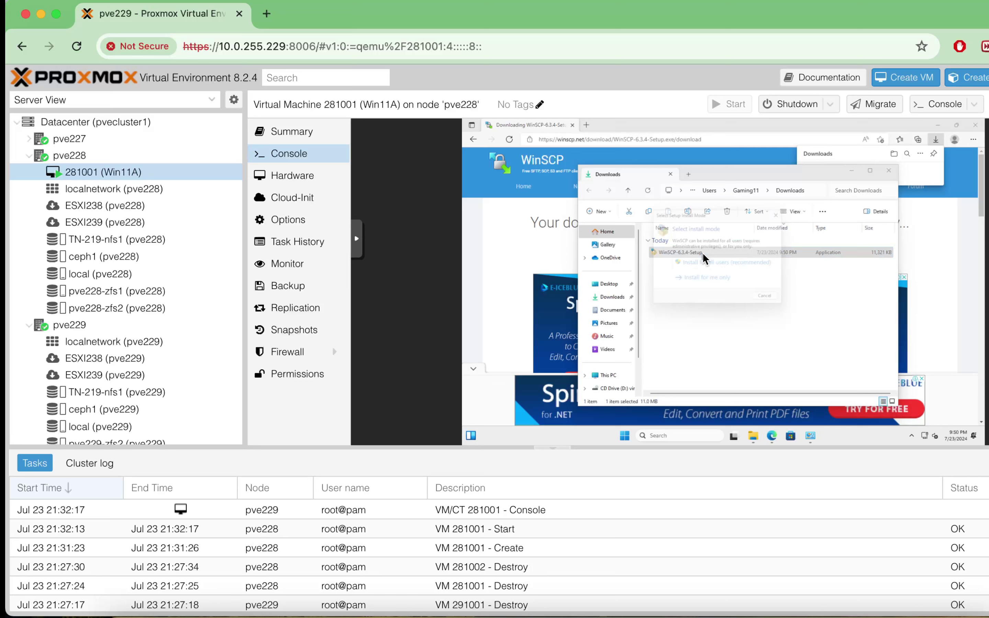
{"action": "left_click", "coordinate": [698, 267]}
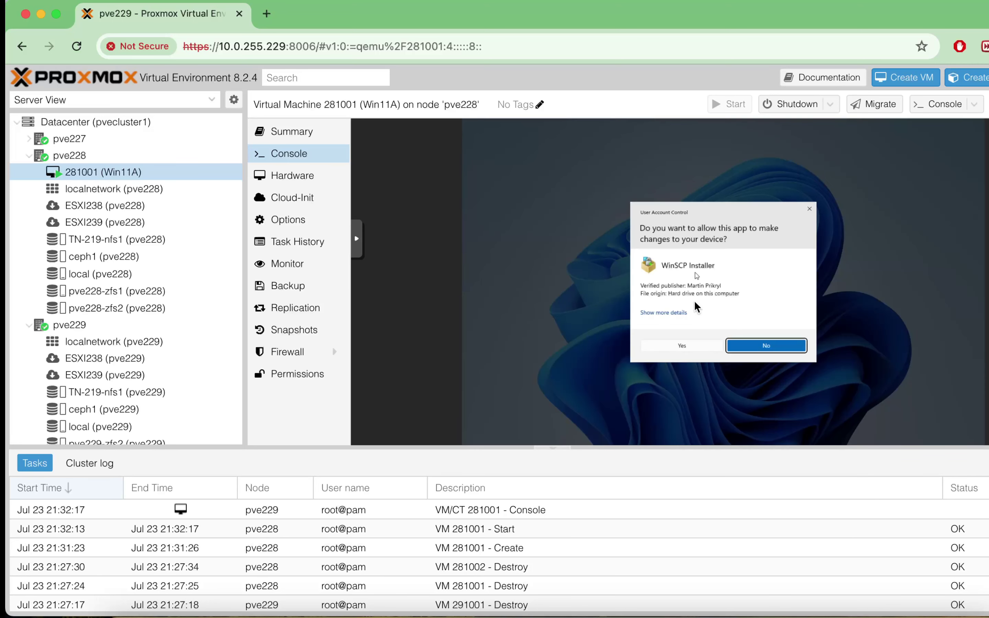
{"action": "left_click", "coordinate": [679, 343]}
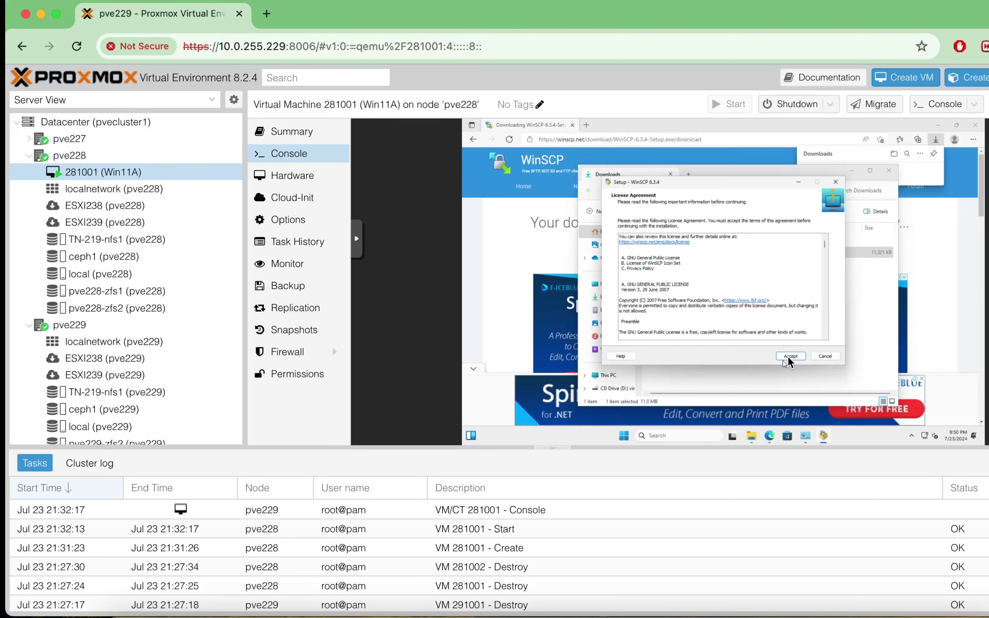
{"action": "left_click", "coordinate": [789, 355]}
{"action": "left_click", "coordinate": [789, 355]}
{"action": "left_click", "coordinate": [789, 356]}
{"action": "left_click", "coordinate": [789, 356]}
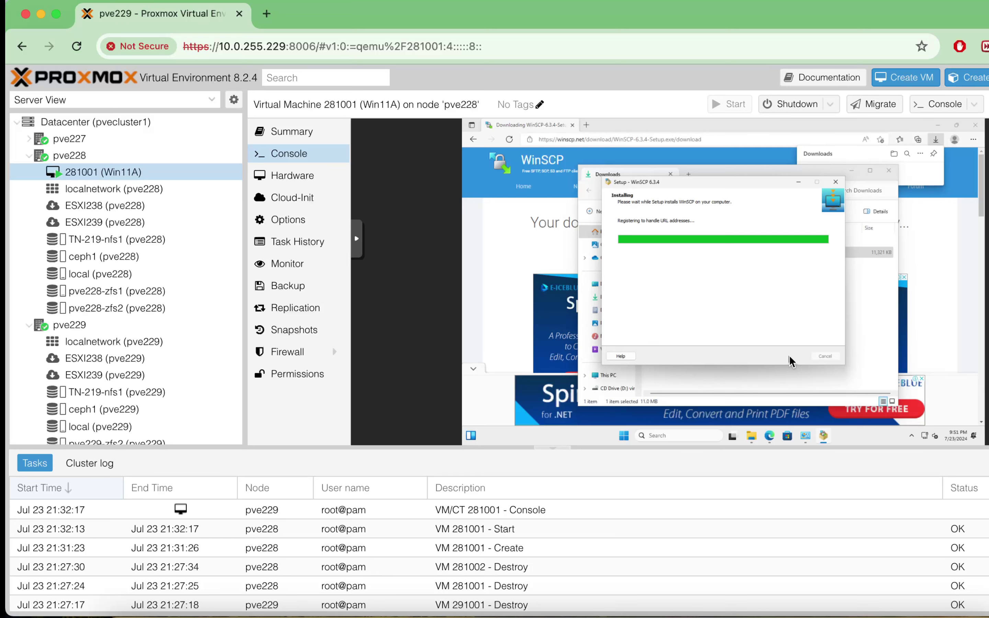
- Search 'furmark' in a new tab and download FurMark 2.3.0.0 Win64 setup from Geeks3D
{"action": "left_click", "coordinate": [587, 126]}
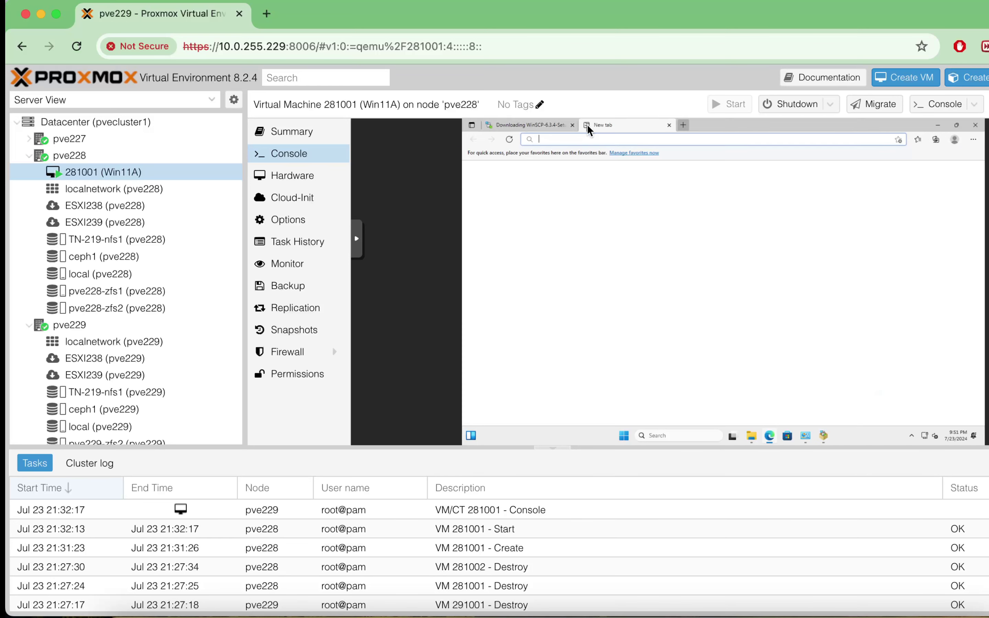
{"action": "type", "text": "furmark"}
{"action": "key", "text": "Return"}
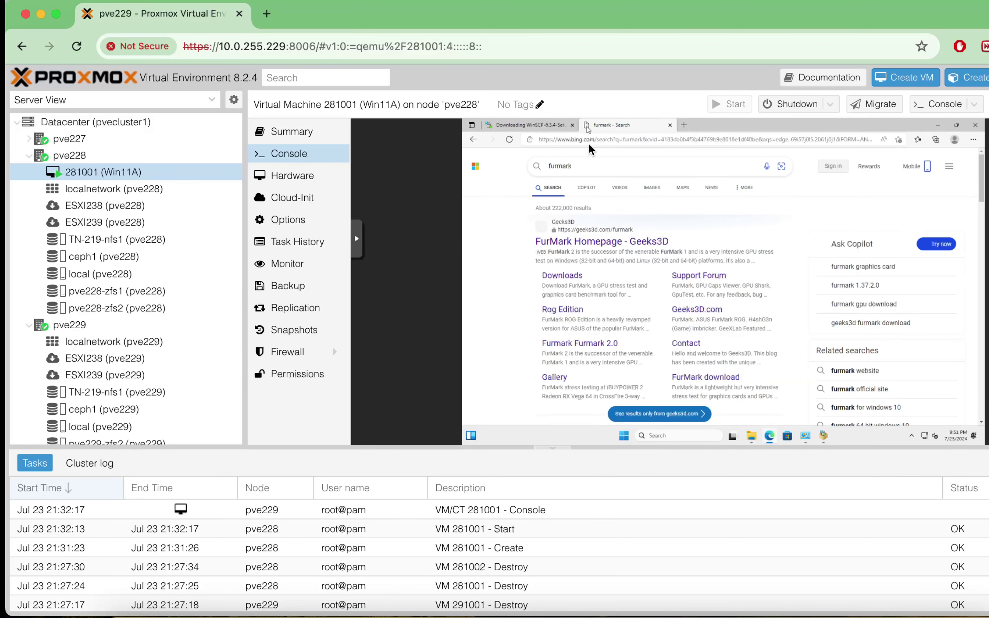
{"action": "left_click", "coordinate": [585, 241]}
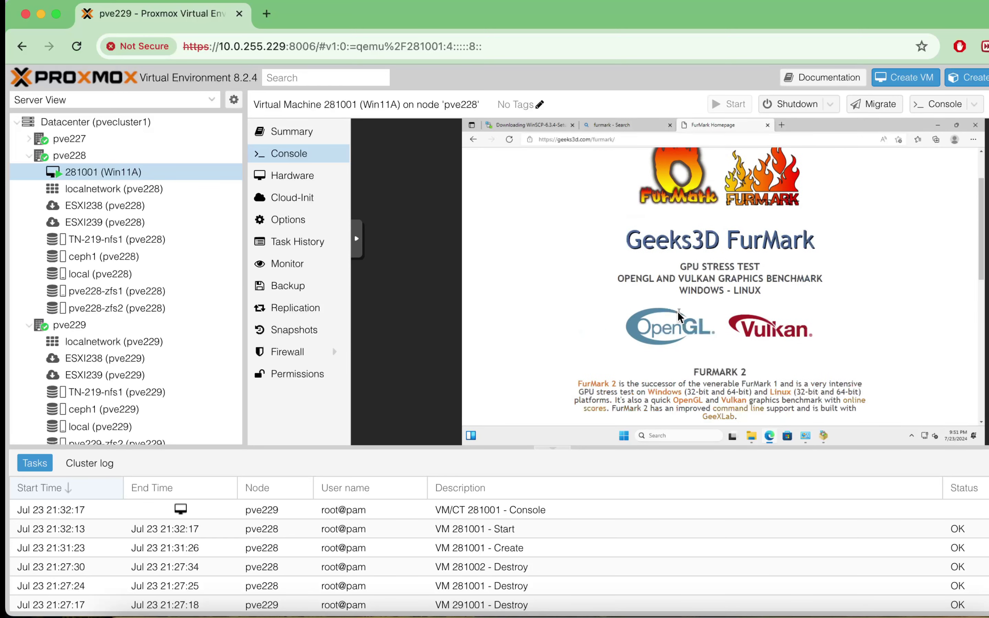
{"action": "scroll", "coordinate": [678, 311], "scroll_direction": "down", "scroll_amount": 2}
{"action": "scroll", "coordinate": [678, 312], "scroll_direction": "down", "scroll_amount": 4}
{"action": "left_click", "coordinate": [701, 383]}
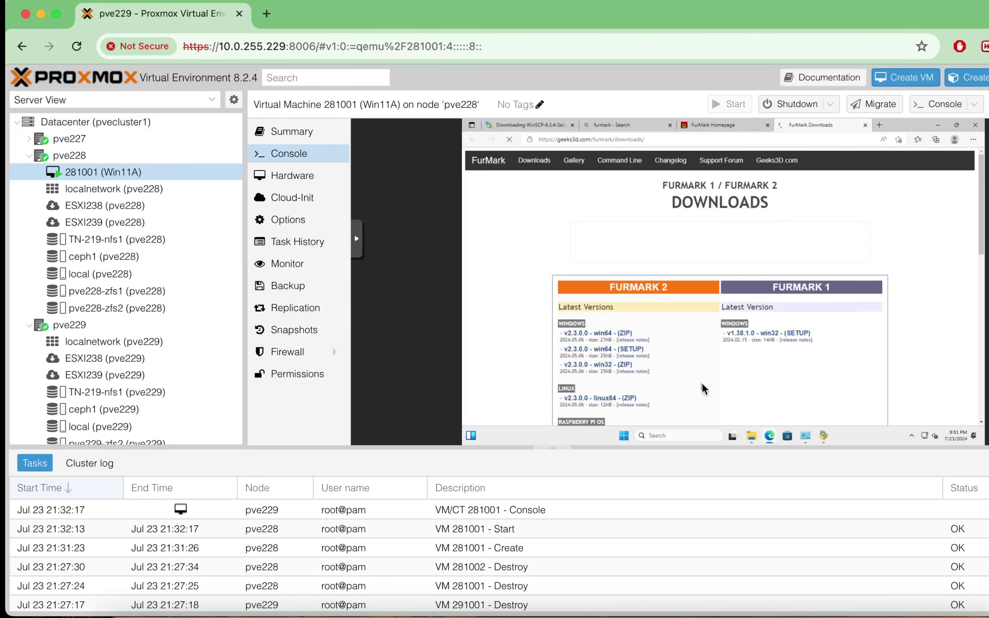
{"action": "left_click", "coordinate": [583, 349]}
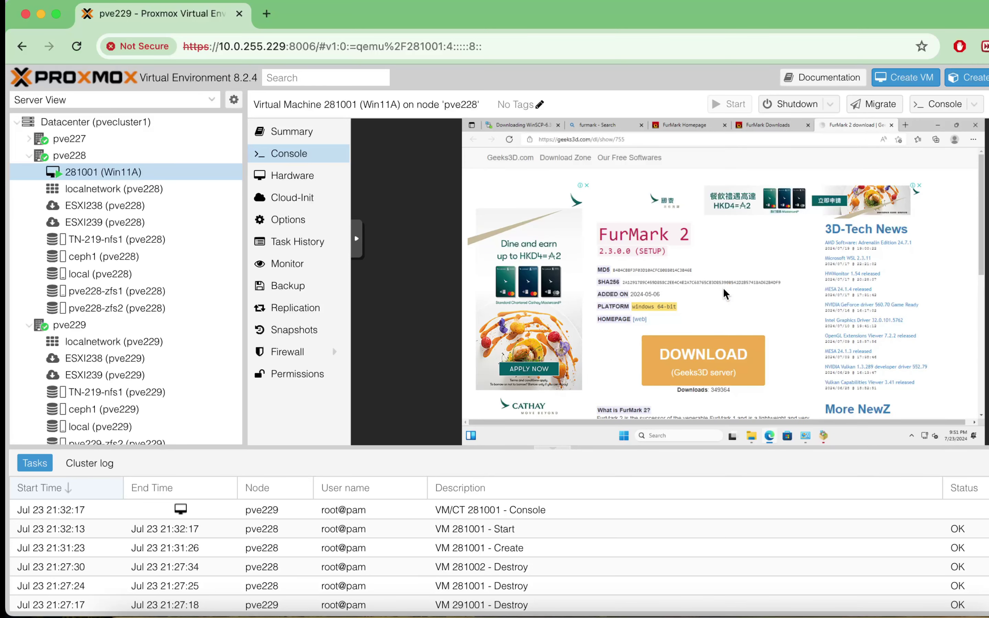
{"action": "scroll", "coordinate": [723, 288], "scroll_direction": "down", "scroll_amount": 4}
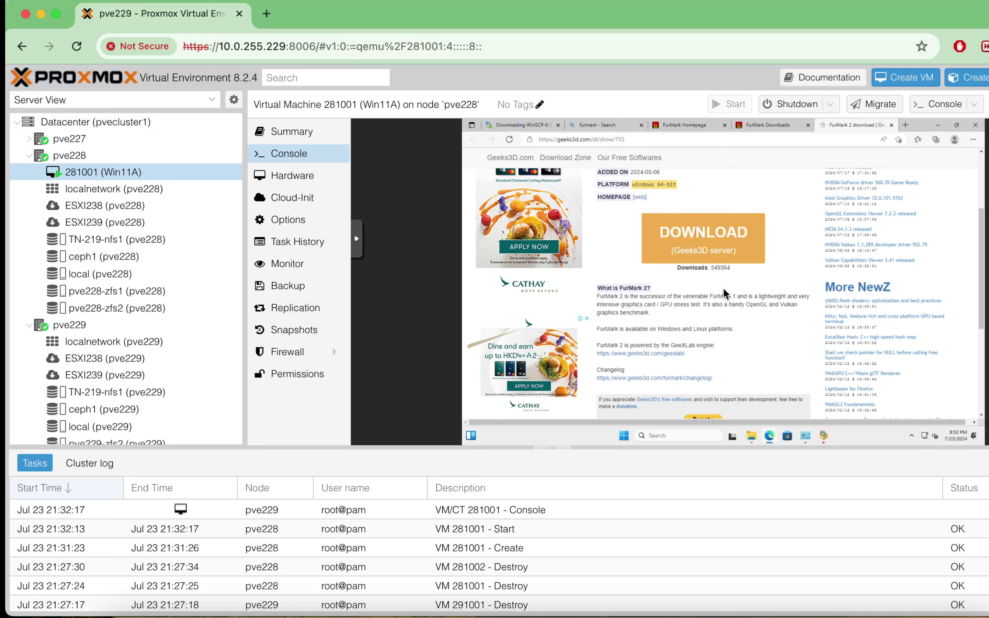
{"action": "scroll", "coordinate": [723, 287], "scroll_direction": "up", "scroll_amount": 4}
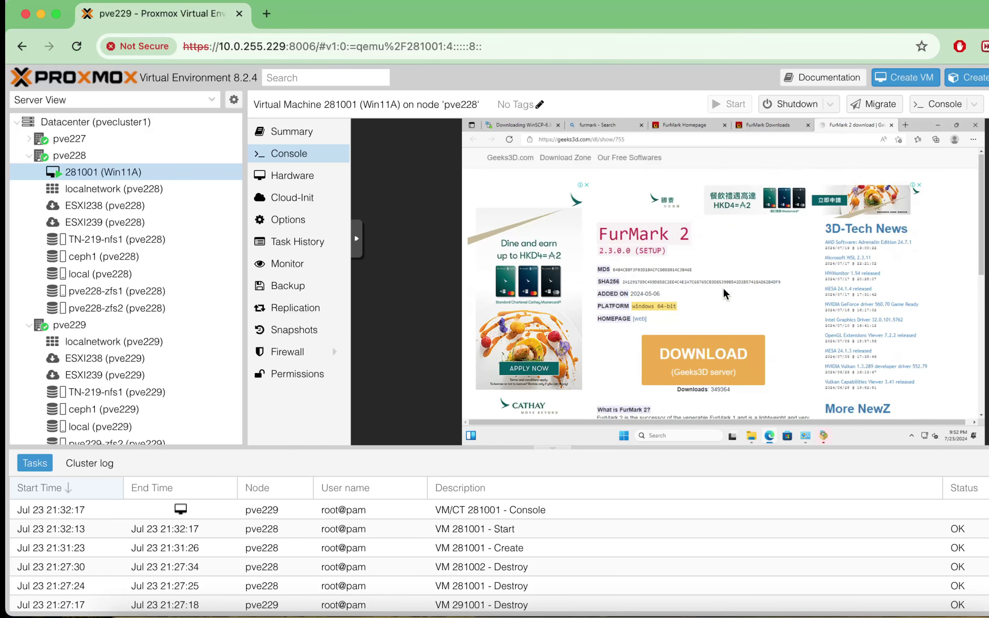
{"action": "left_click", "coordinate": [709, 354]}
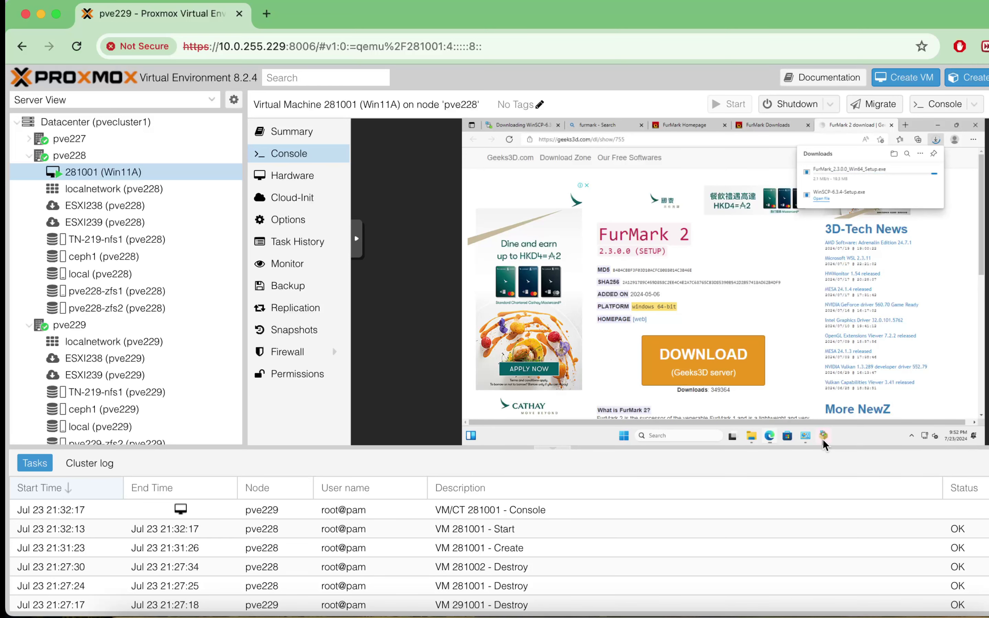
- Finish the WinSCP setup wizard
{"action": "left_click", "coordinate": [938, 126]}
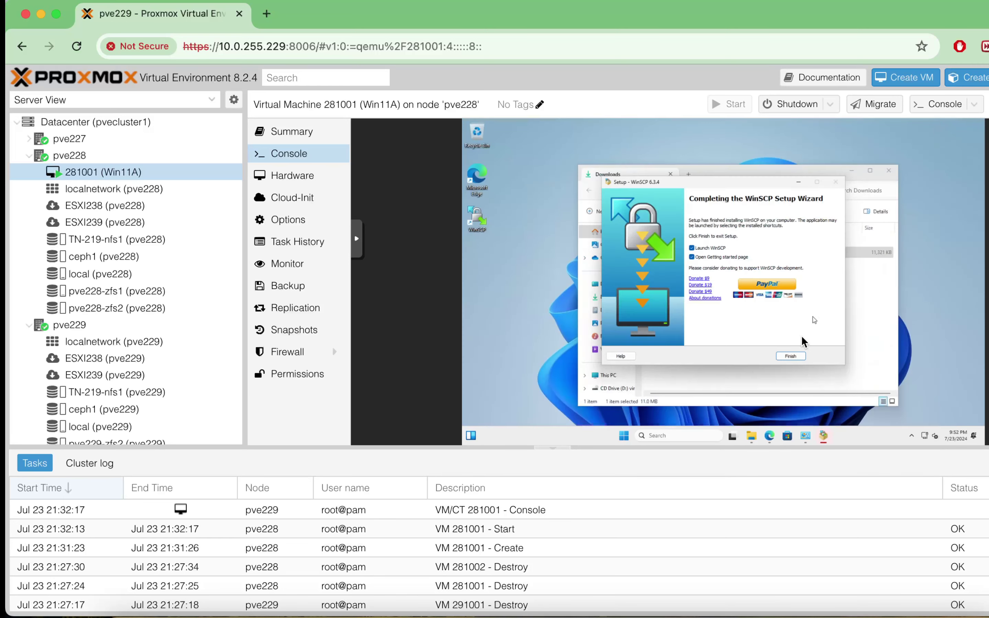
{"action": "left_click", "coordinate": [791, 357]}
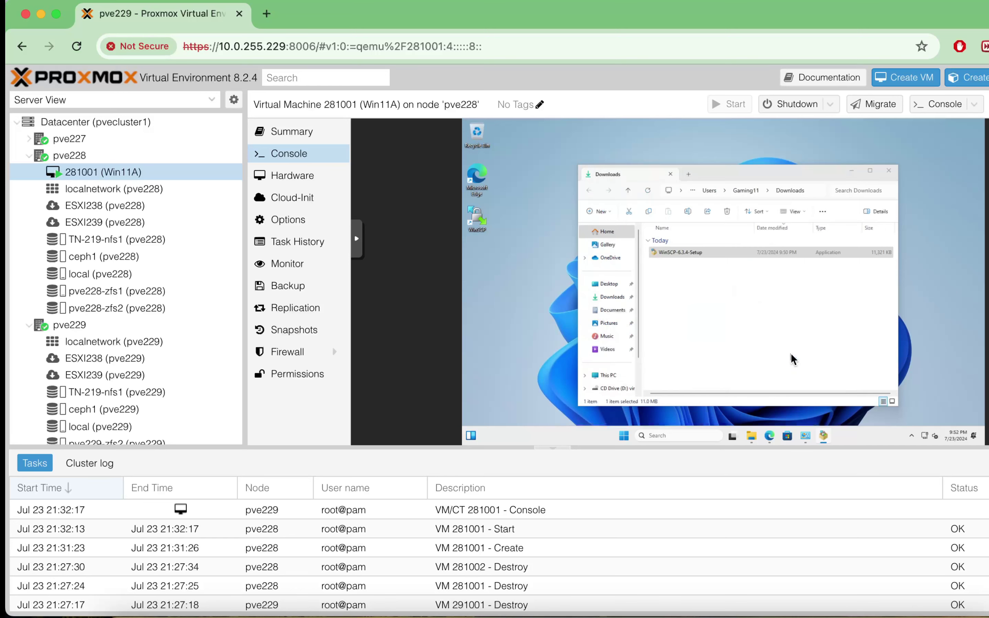
{"action": "left_click", "coordinate": [893, 163]}
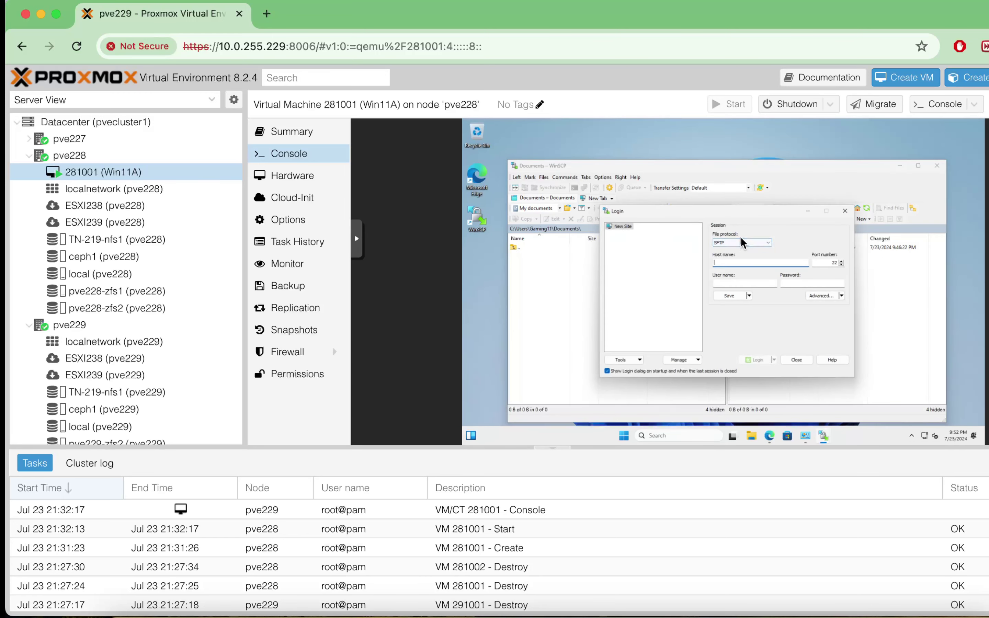
- Log in over SCP to the Proxmox host 10.0.255.228 as root, accepting its host key
{"action": "left_click", "coordinate": [740, 243]}
{"action": "left_click", "coordinate": [727, 255]}
{"action": "type", "text": "10.0;"}
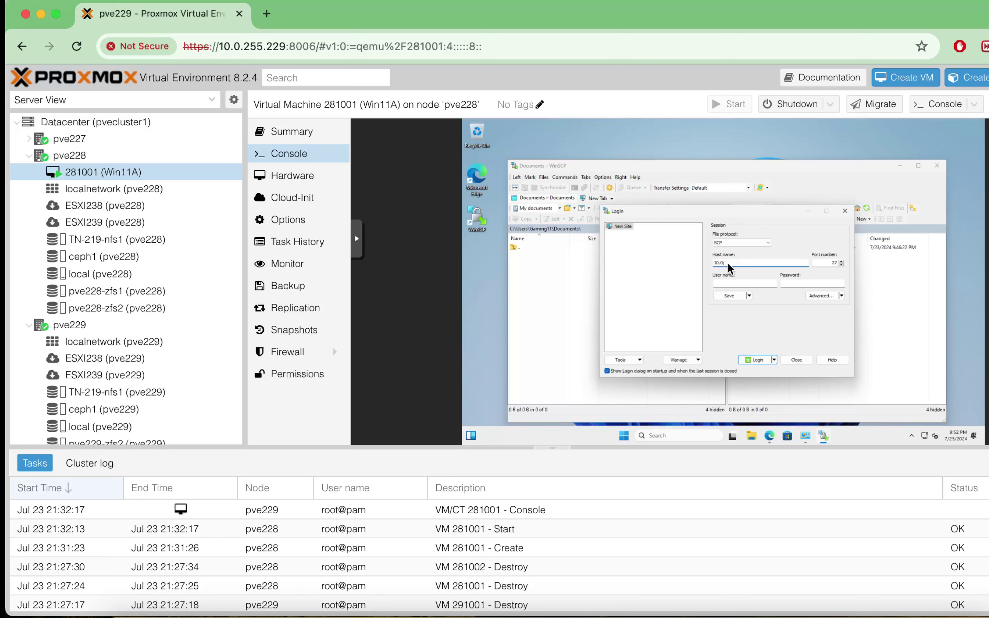
{"action": "type", "text": "255.228"}
{"action": "key", "text": "Tab"}
{"action": "key", "text": "Tab"}
{"action": "type", "text": "root"}
{"action": "key", "text": "Tab"}
{"action": "type", "text": "••••••••"}
{"action": "key", "text": "Return"}
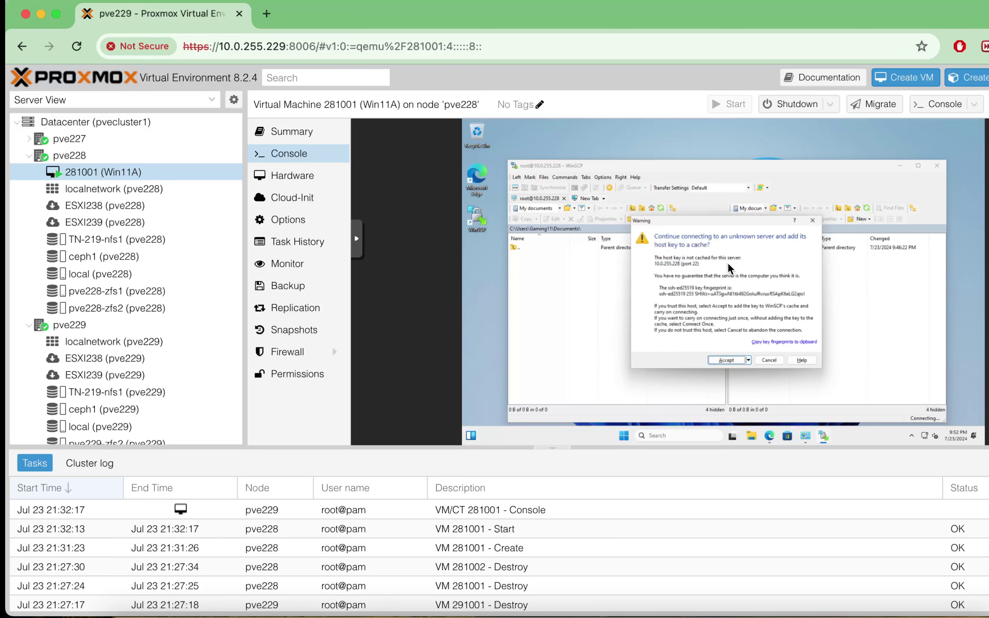
{"action": "left_click", "coordinate": [728, 358]}
- Copy the 538.33 GRID driver installer from proxmox-vgpu-installer to the VM's Desktop
{"action": "double_click", "coordinate": [750, 255]}
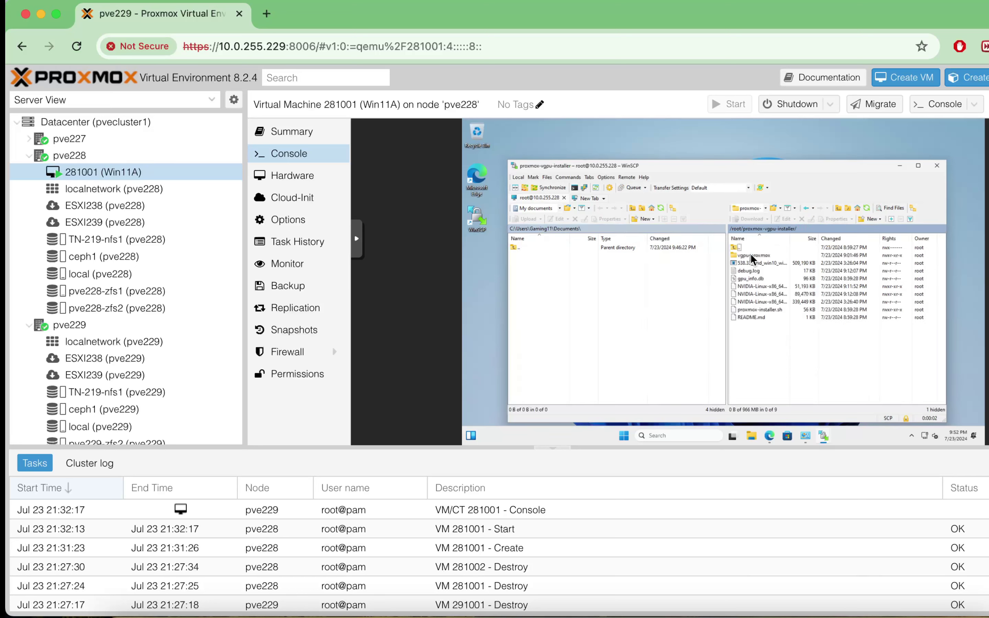
{"action": "double_click", "coordinate": [789, 237]}
{"action": "left_click", "coordinate": [779, 263]}
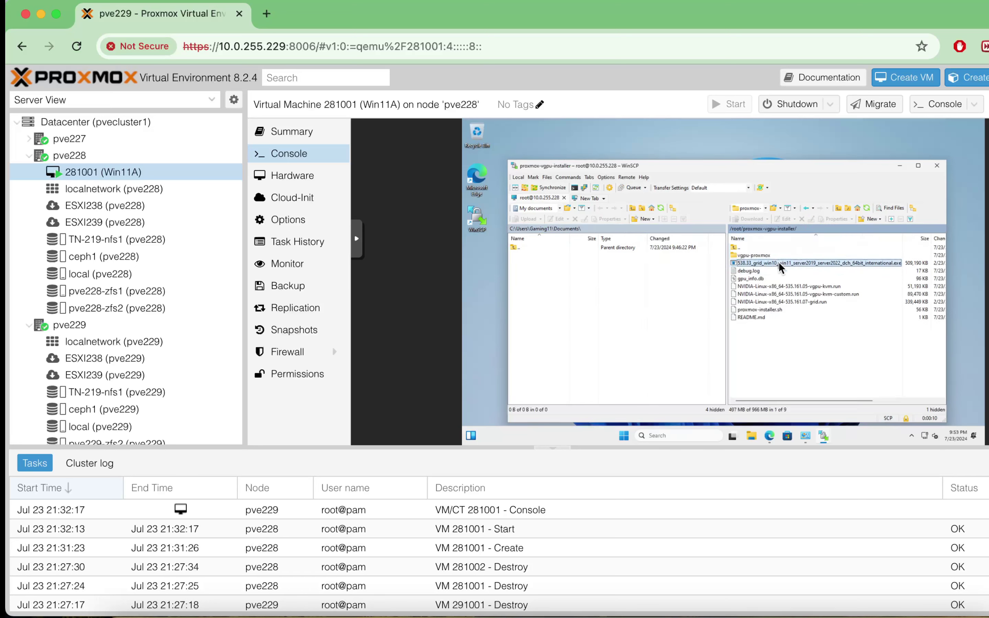
{"action": "double_click", "coordinate": [560, 230]}
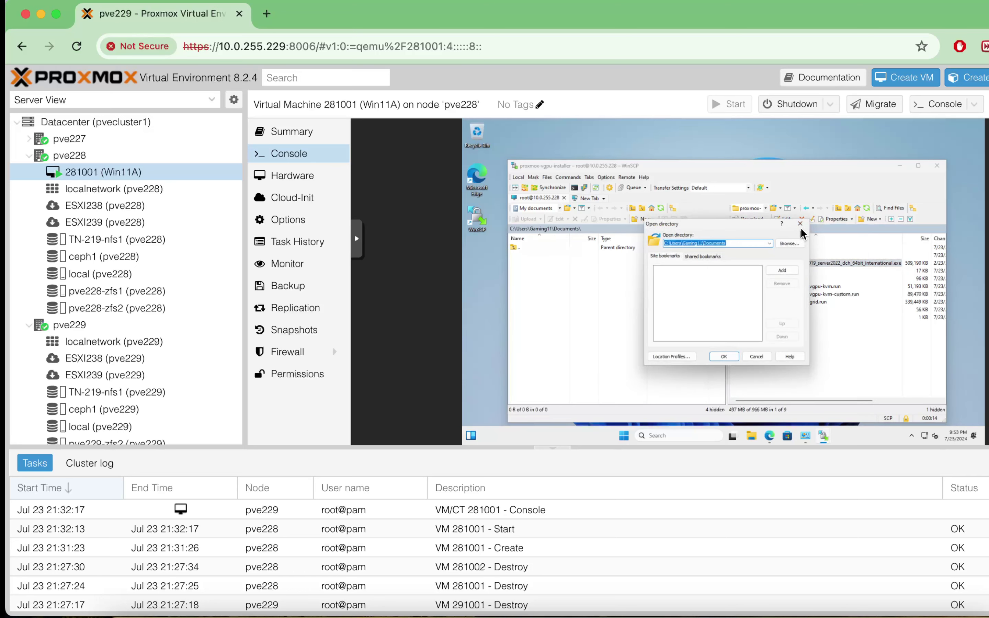
{"action": "left_click", "coordinate": [800, 224]}
{"action": "left_click", "coordinate": [537, 209]}
{"action": "left_click", "coordinate": [553, 224]}
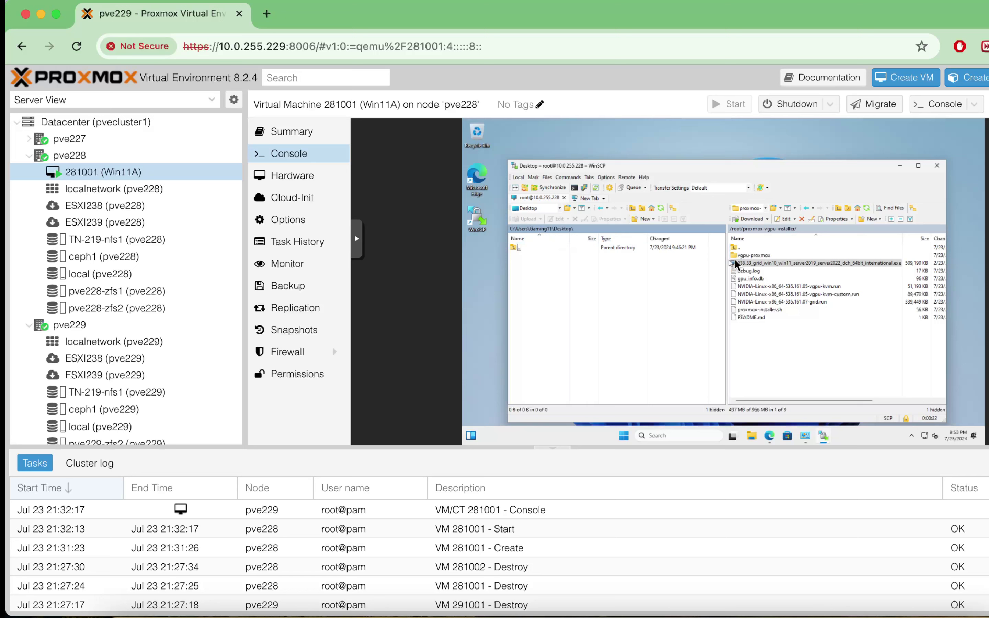
{"action": "left_click_drag", "start_coordinate": [738, 263], "coordinate": [605, 329]}
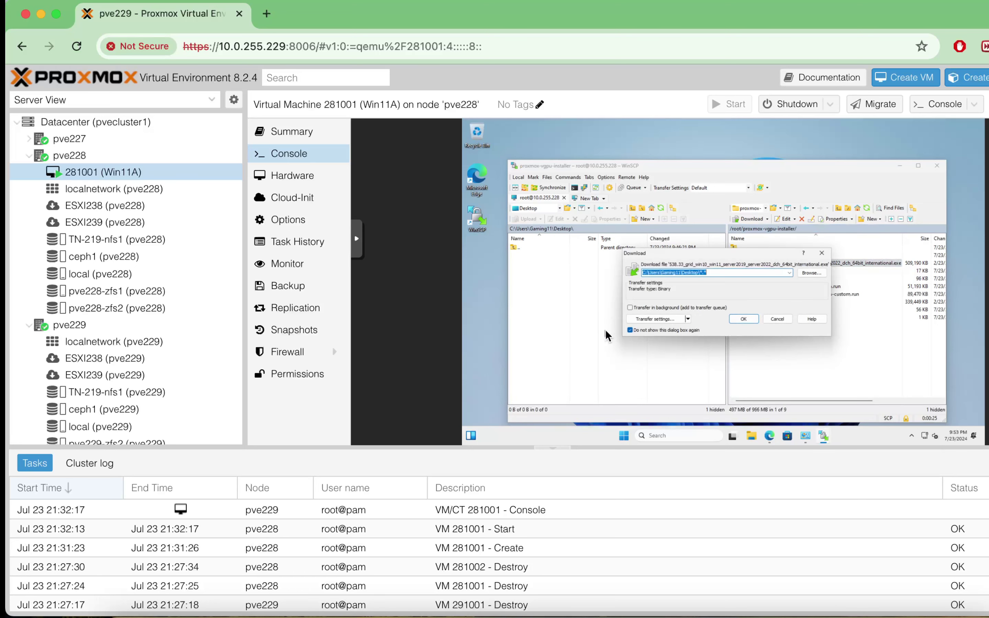
{"action": "left_click", "coordinate": [740, 320]}
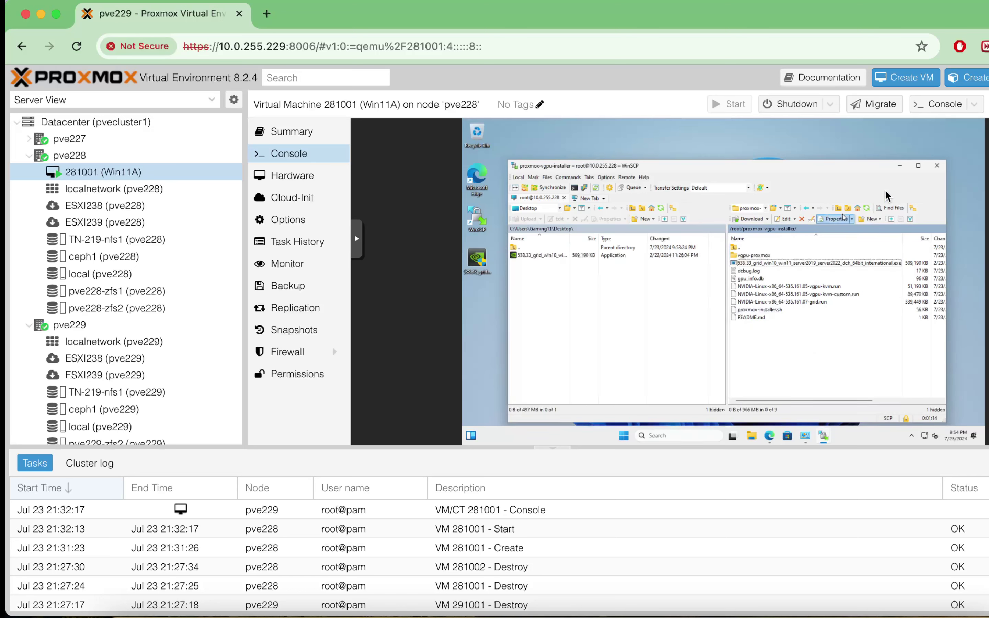
{"action": "left_click", "coordinate": [899, 166]}
{"action": "left_click", "coordinate": [479, 264]}
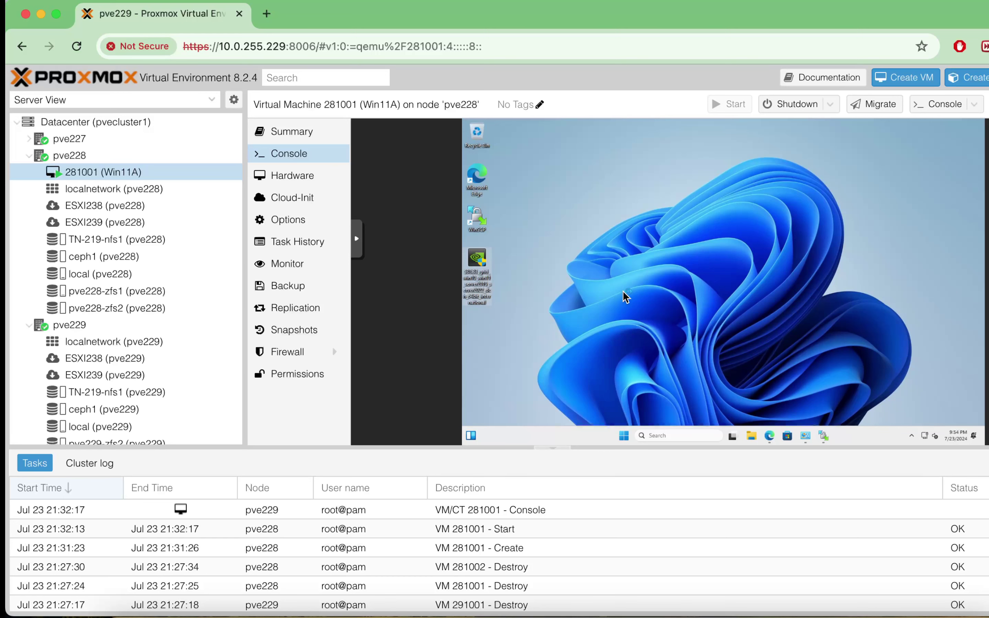
- Install NVIDIA driver 538.33 using the default extraction folder and Express installation
{"action": "left_click", "coordinate": [686, 348]}
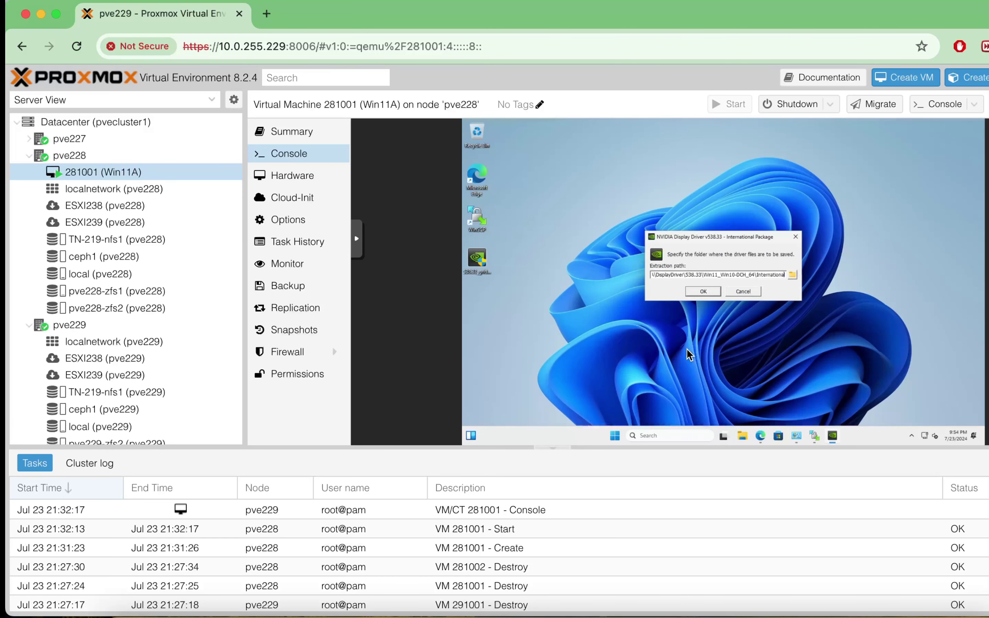
{"action": "left_click", "coordinate": [703, 290]}
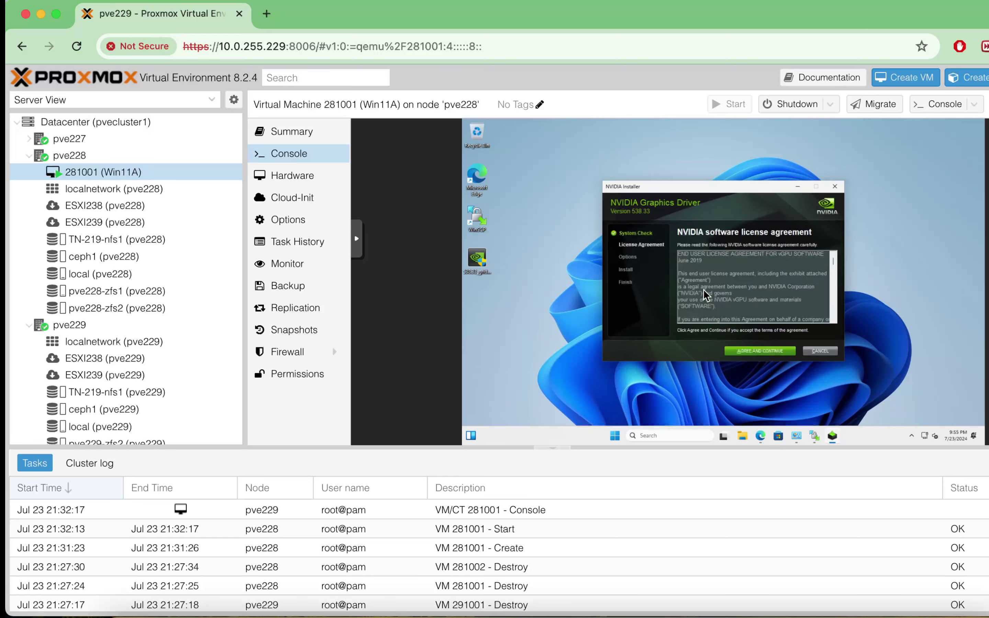
{"action": "left_click", "coordinate": [767, 353]}
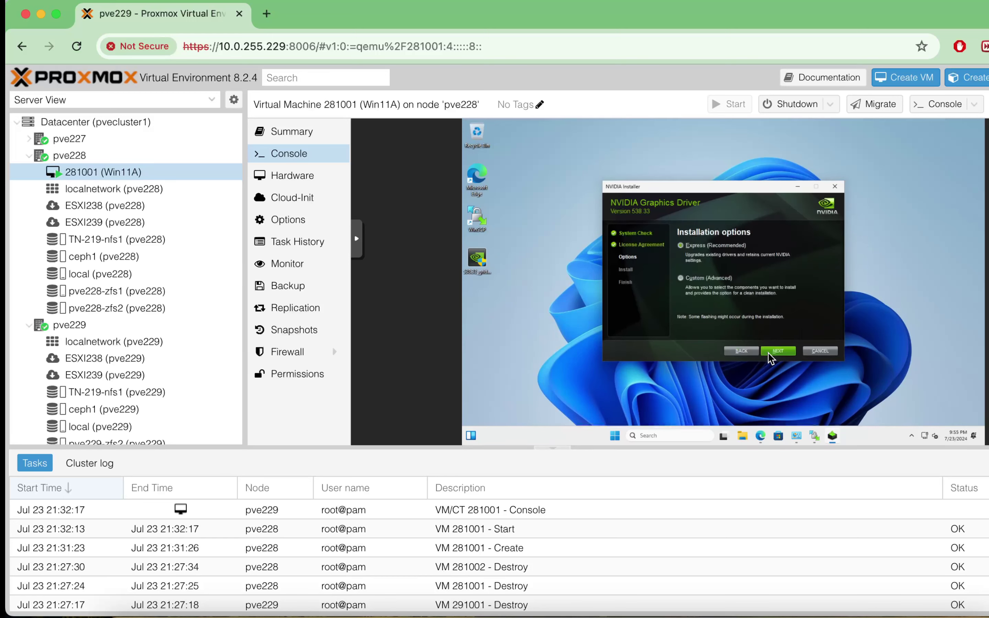
{"action": "left_click", "coordinate": [785, 353]}
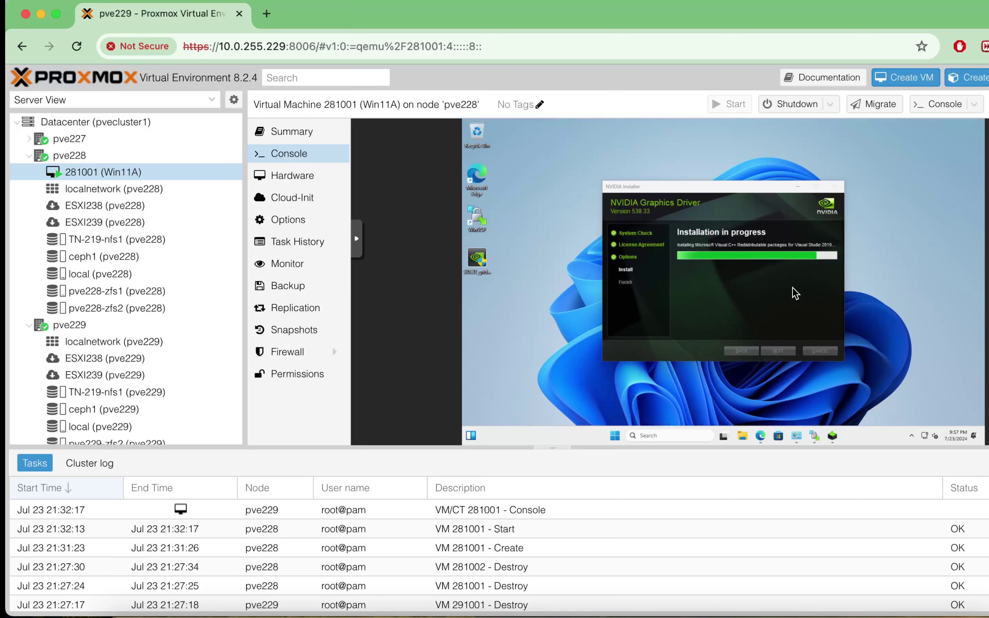
- Close the NVIDIA installer and run the FurMark setup file from Downloads
{"action": "left_click", "coordinate": [819, 352]}
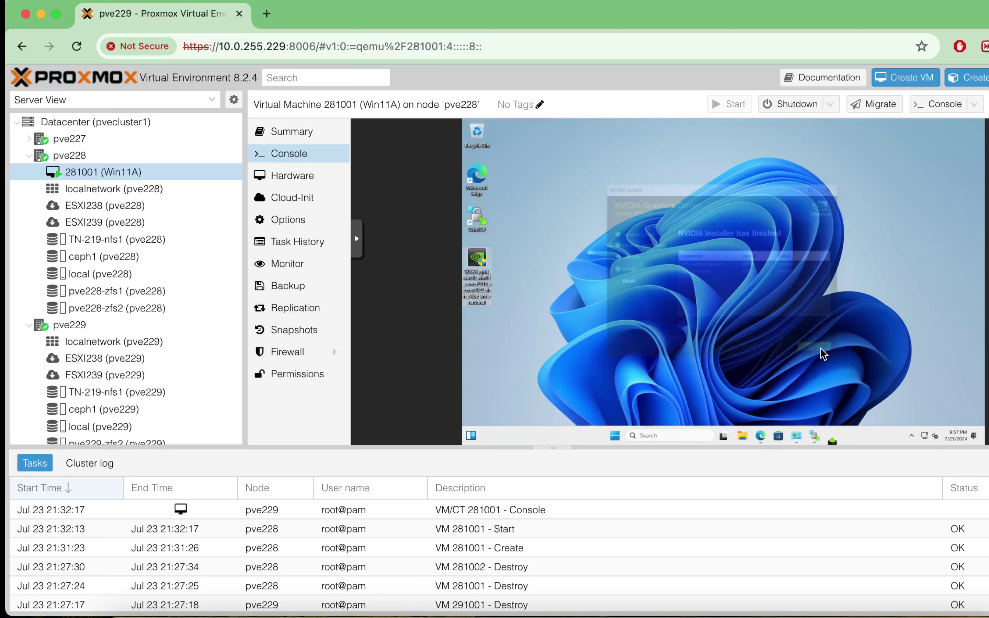
{"action": "key", "text": "super+e"}
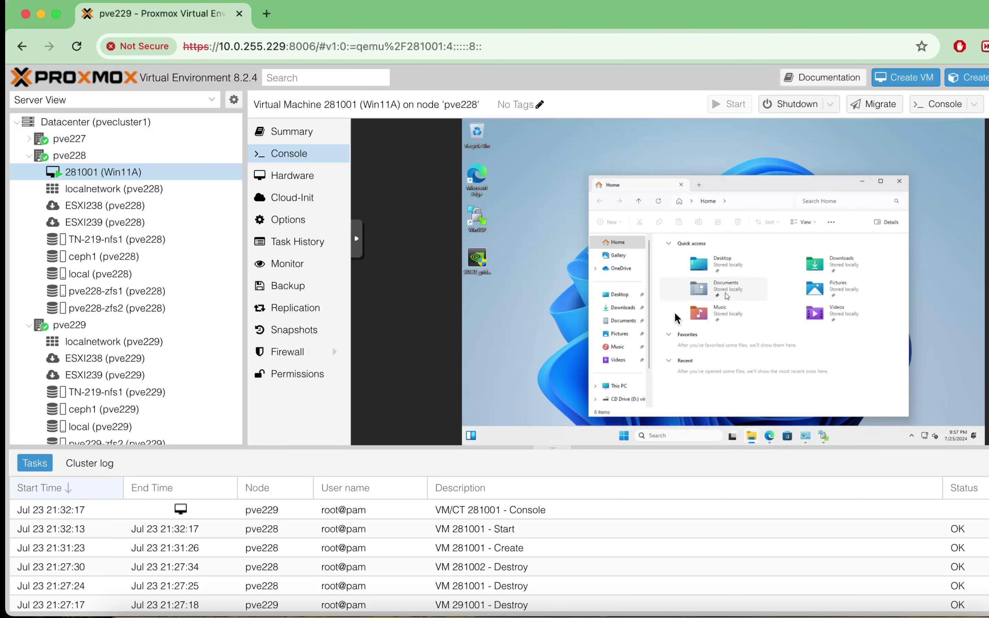
{"action": "left_click", "coordinate": [623, 307]}
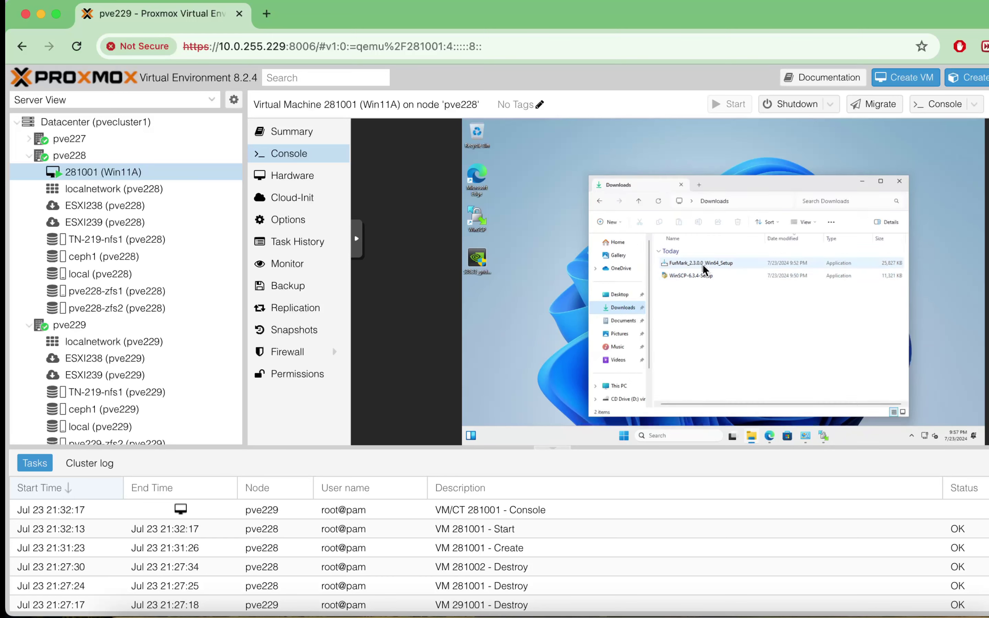
{"action": "left_click", "coordinate": [703, 269]}
{"action": "left_click", "coordinate": [863, 182]}
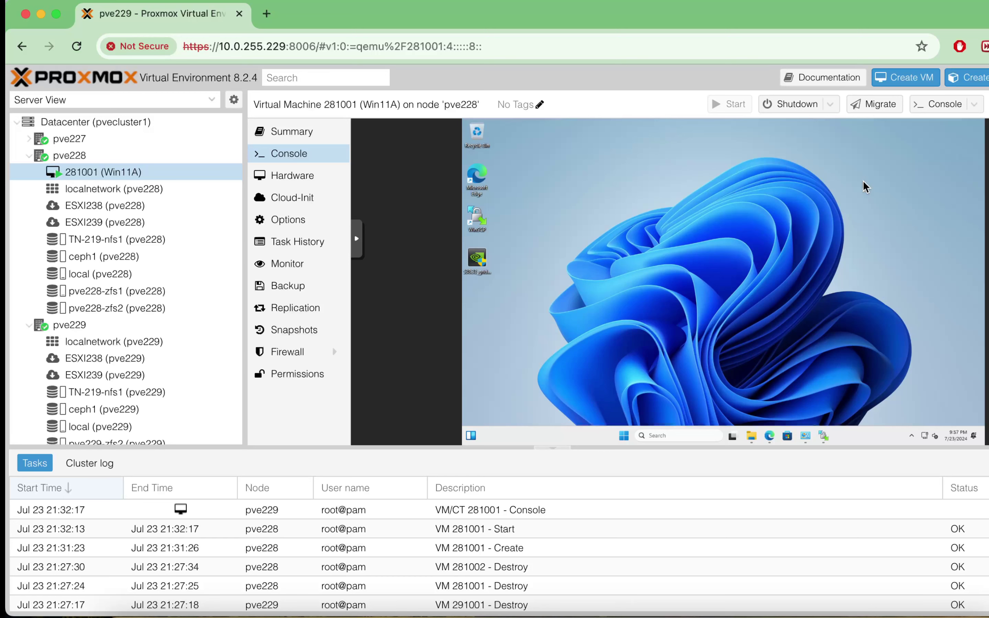
- Install FurMark 2.3.0.0 with default location, Start Menu folder and a desktop shortcut
{"action": "left_click", "coordinate": [686, 349]}
{"action": "left_click", "coordinate": [771, 343]}
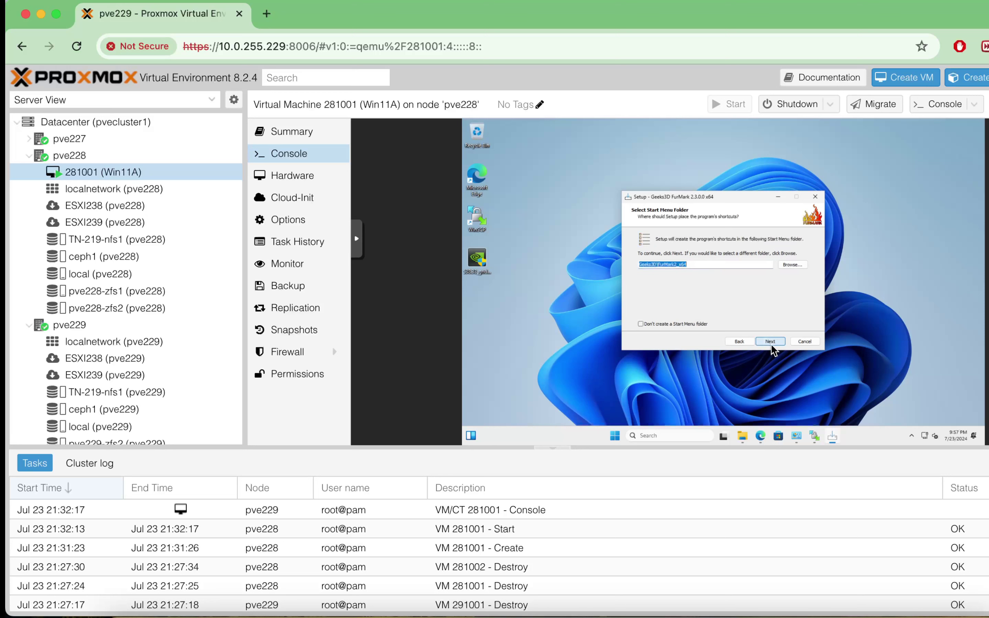
{"action": "left_click", "coordinate": [772, 343]}
{"action": "left_click", "coordinate": [771, 343]}
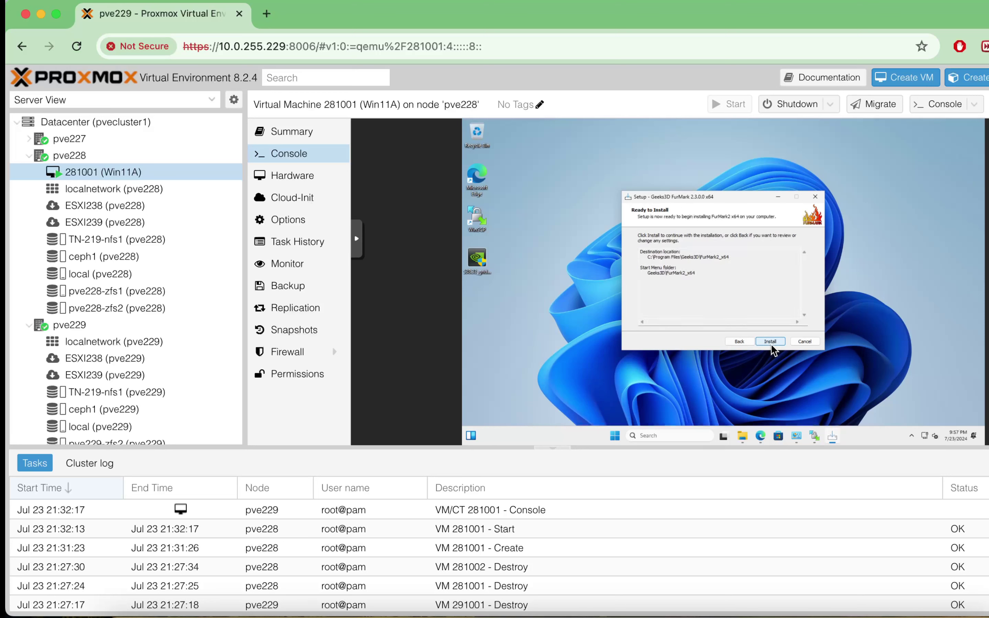
{"action": "left_click", "coordinate": [742, 342]}
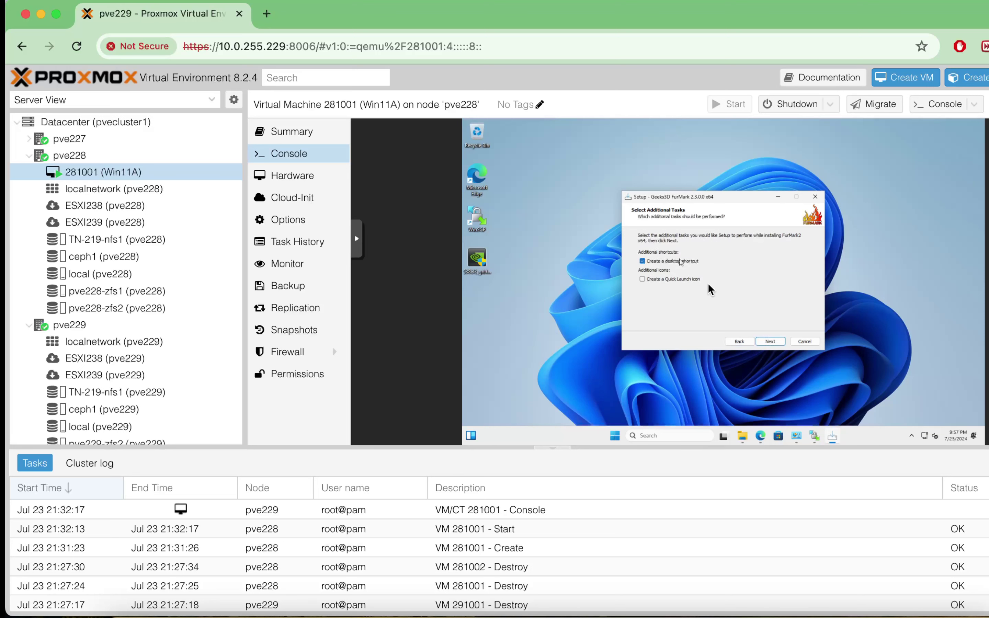
{"action": "left_click", "coordinate": [771, 343]}
{"action": "left_click", "coordinate": [770, 344]}
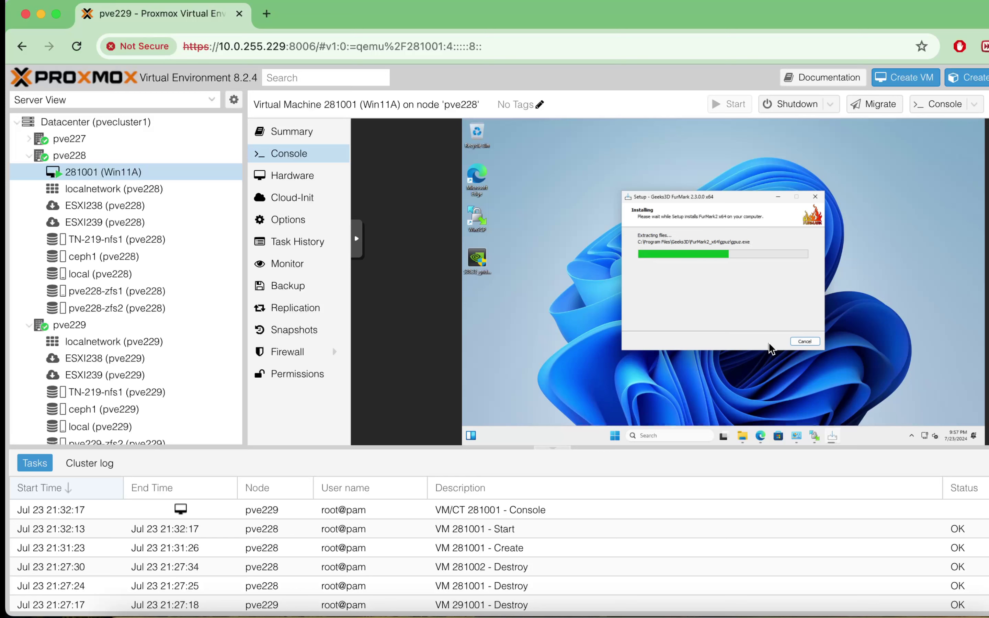
- Finish setup, dismiss FurMark's OpenGL error and minimize the browser
{"action": "left_click", "coordinate": [769, 341]}
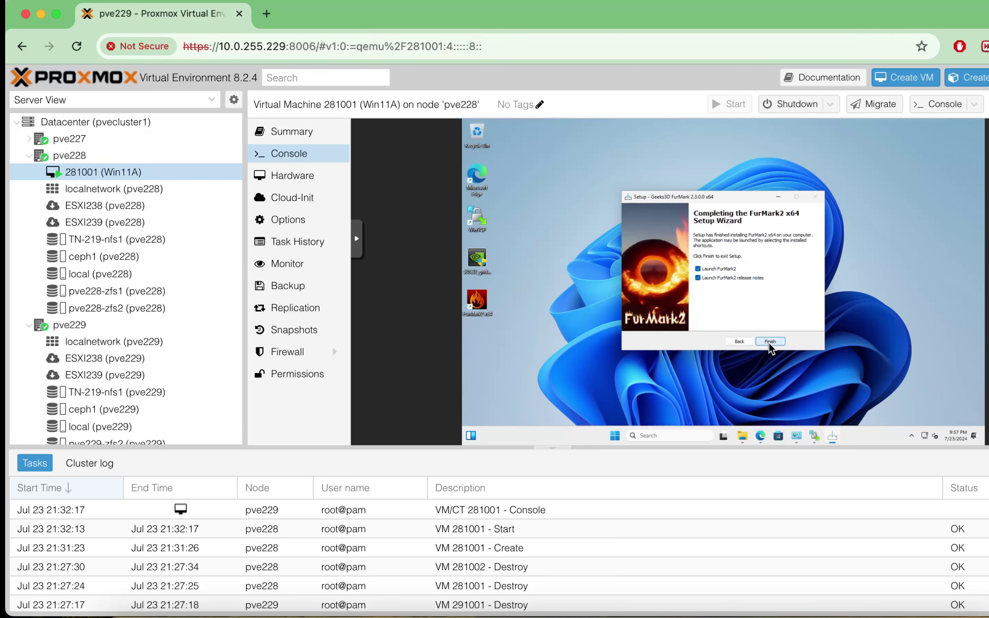
{"action": "left_click", "coordinate": [770, 342]}
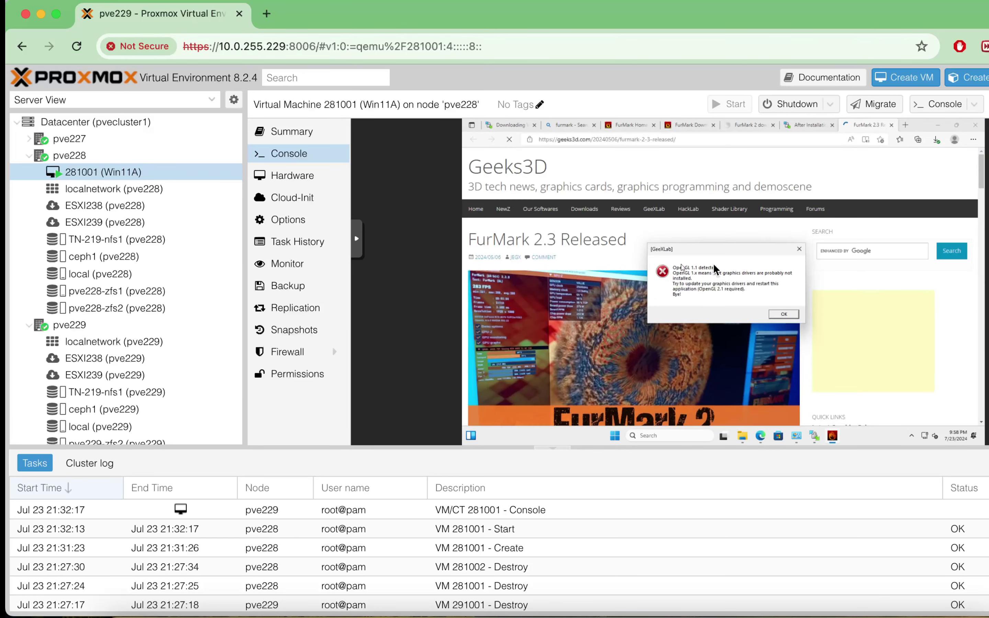
{"action": "left_click", "coordinate": [783, 314]}
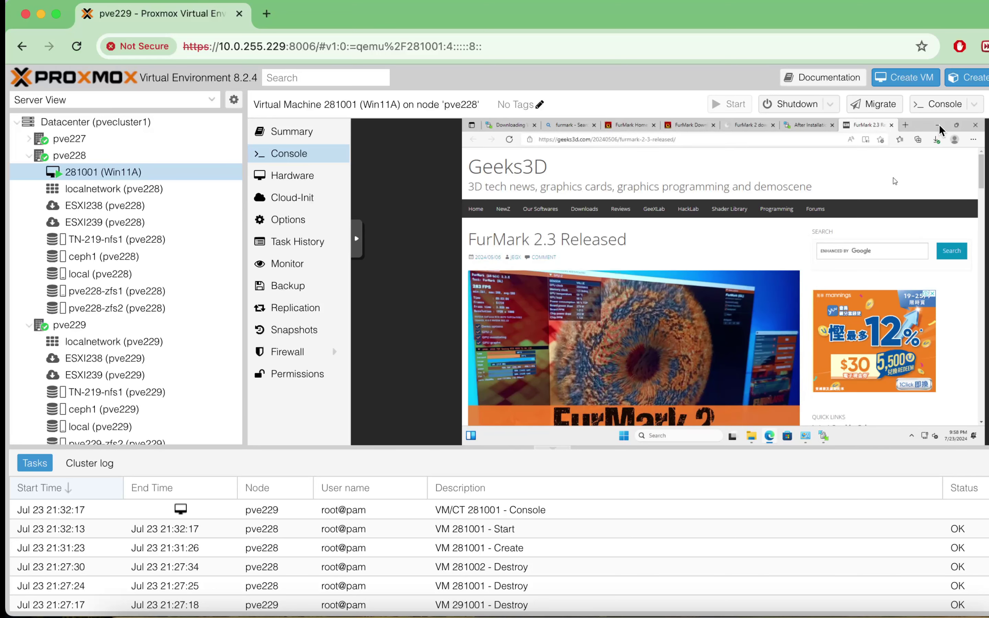
{"action": "left_click", "coordinate": [938, 125]}
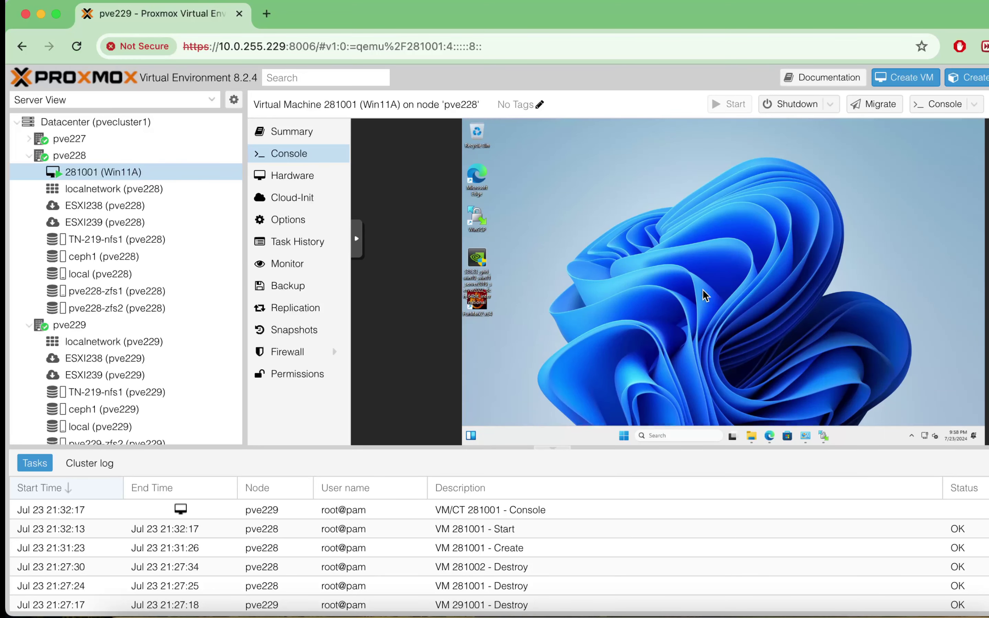
- Search 'driver', open Device Manager and expand Display adapters to reveal the NVIDIA GRID P40-1B4
{"action": "left_click", "coordinate": [667, 440]}
{"action": "type", "text": "driver"}
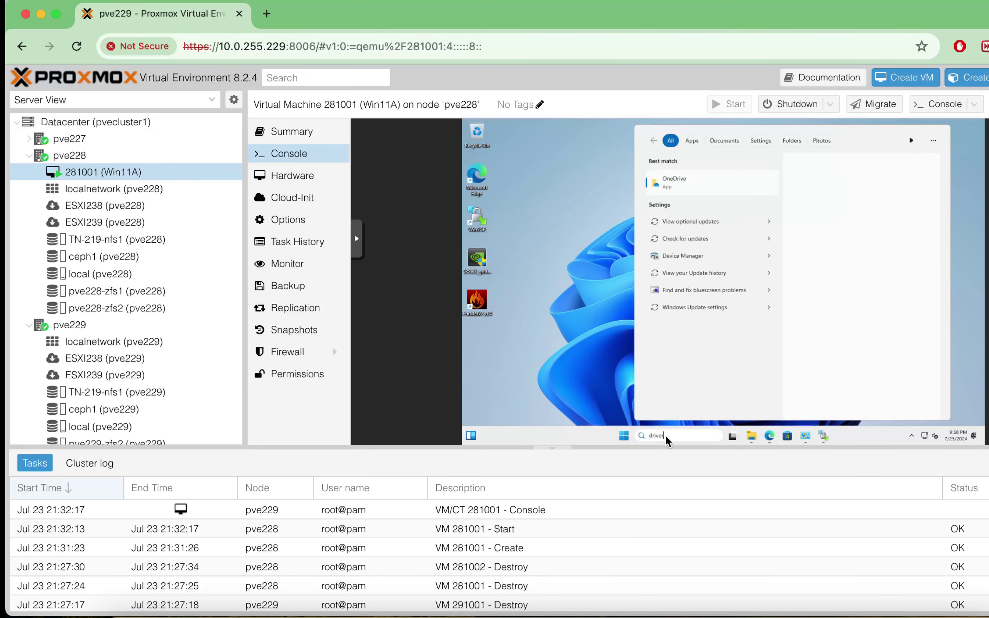
{"action": "left_click", "coordinate": [705, 257]}
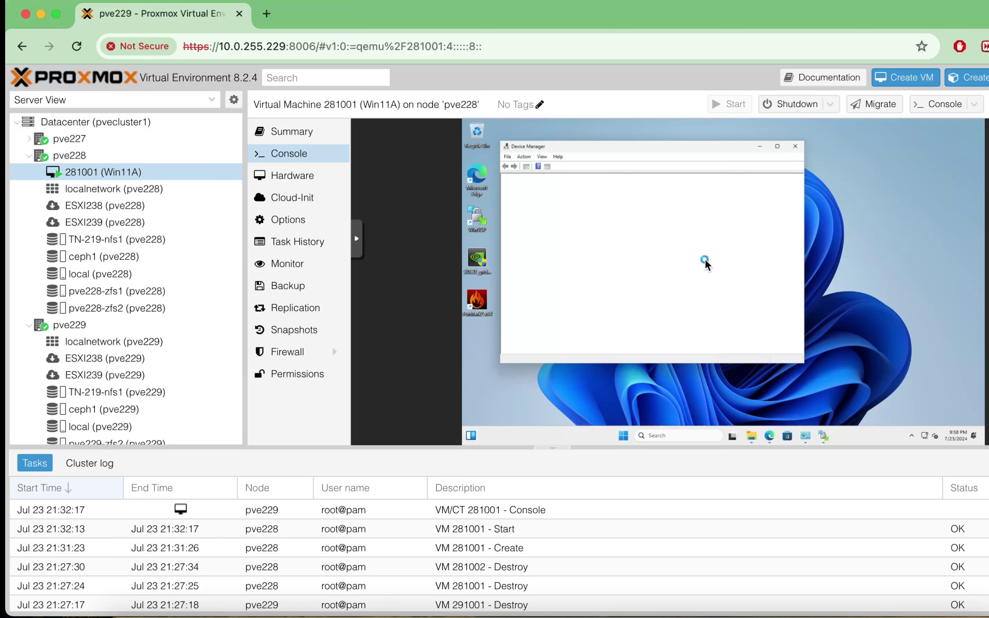
{"action": "left_click", "coordinate": [508, 196]}
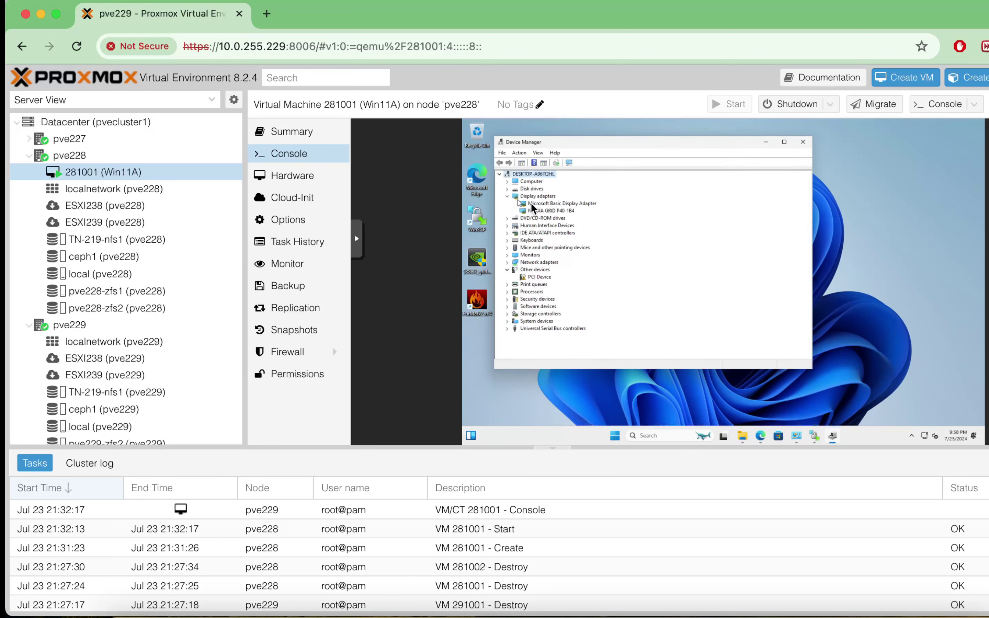
{"action": "left_click", "coordinate": [558, 203]}
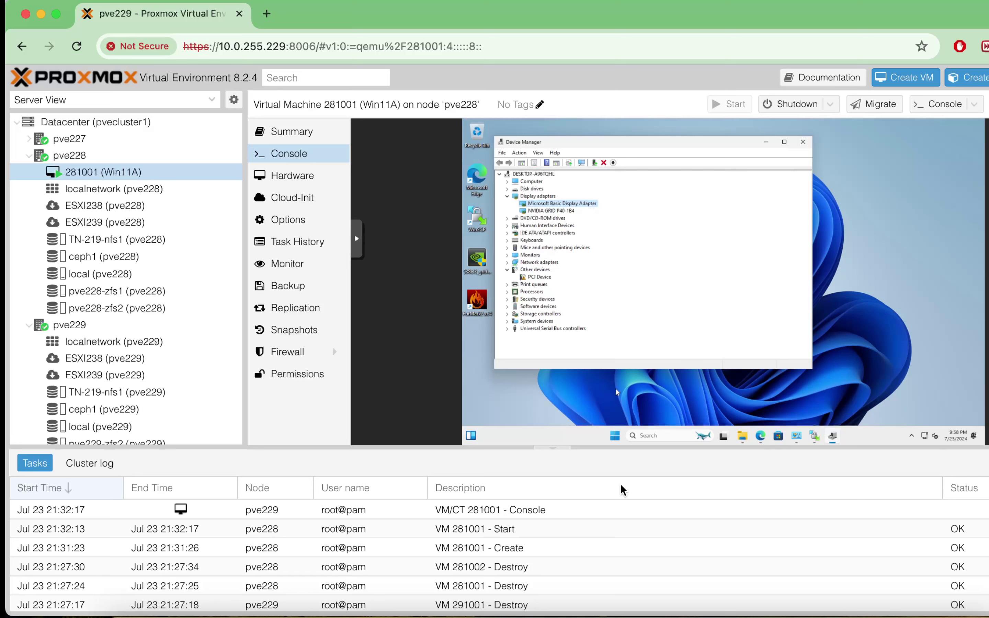
{"action": "right_click", "coordinate": [784, 611]}
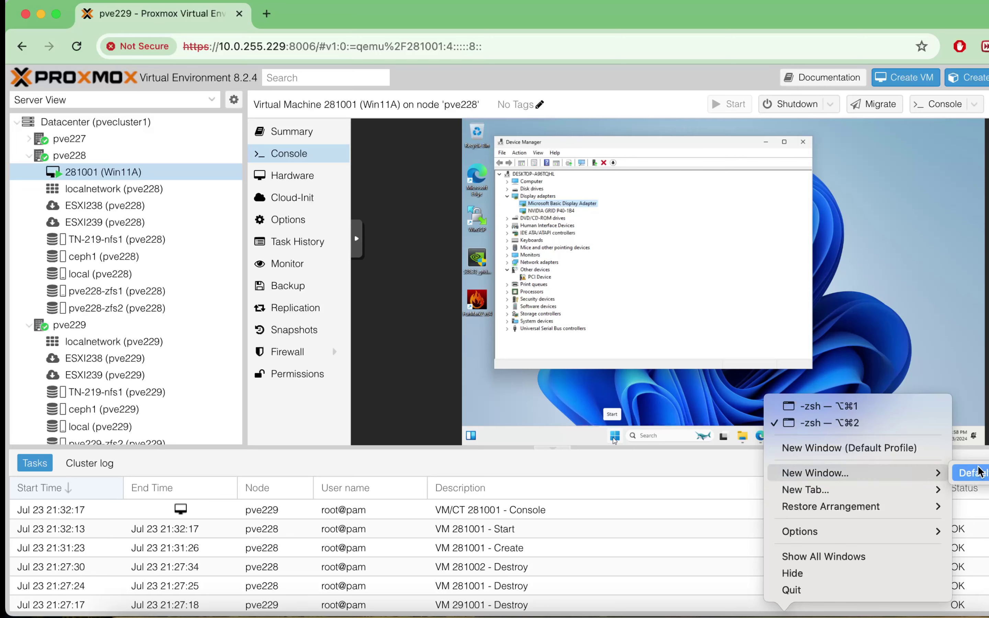
- In a new default iTerm window, ssh as root to the pve228 host and run nvidia-smi
{"action": "left_click", "coordinate": [970, 473]}
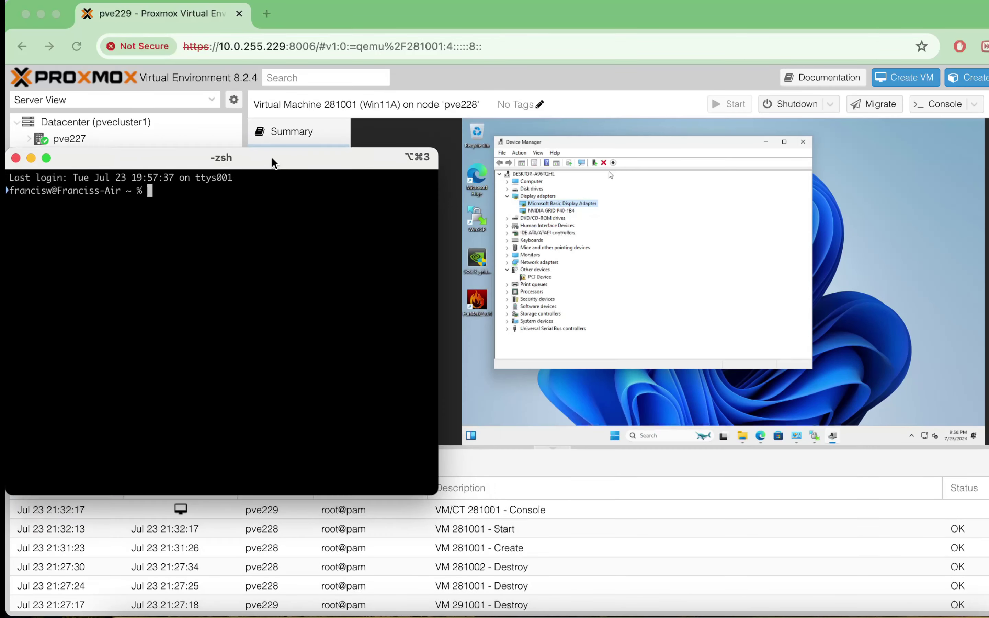
{"action": "left_click_drag", "start_coordinate": [273, 162], "coordinate": [305, 142]}
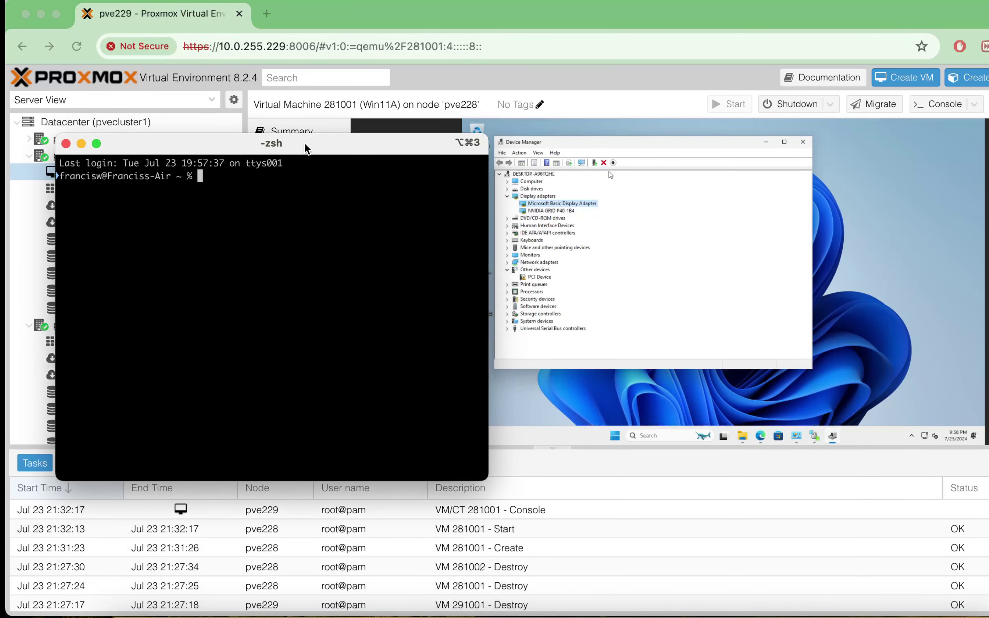
{"action": "type", "text": "ssh roo"}
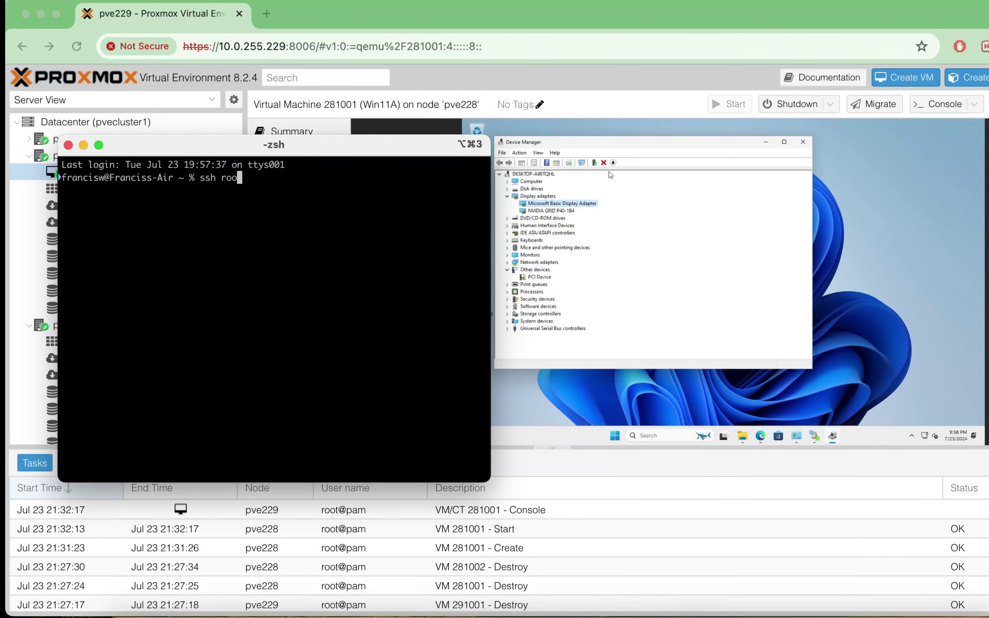
{"action": "type", "text": "t@10.0.255.228"}
{"action": "key", "text": "Return"}
{"action": "key", "text": "Return"}
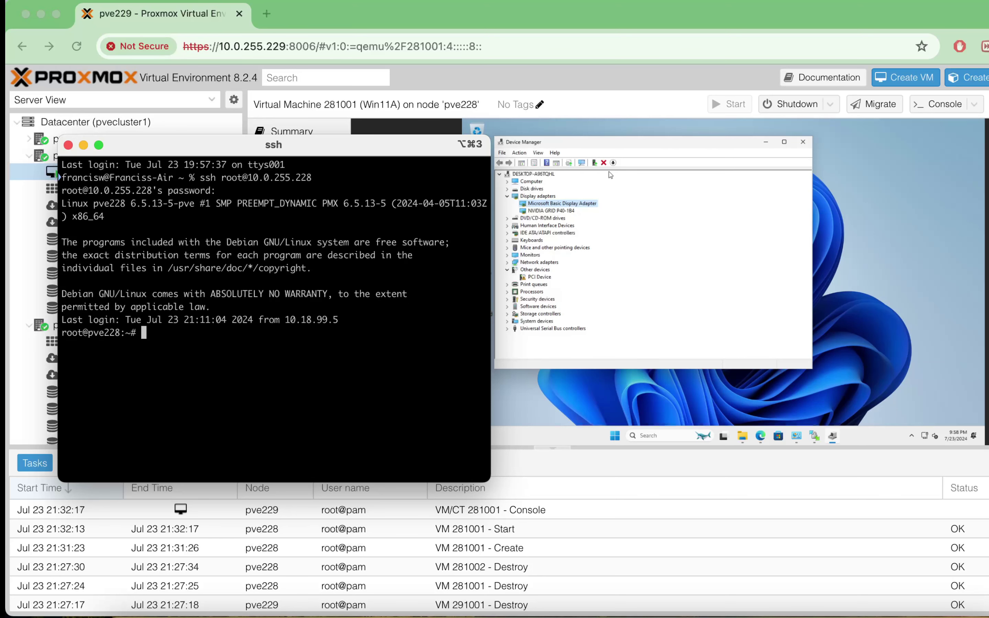
{"action": "type", "text": "clear"}
{"action": "key", "text": "Return"}
{"action": "type", "text": "nvidia-smi"}
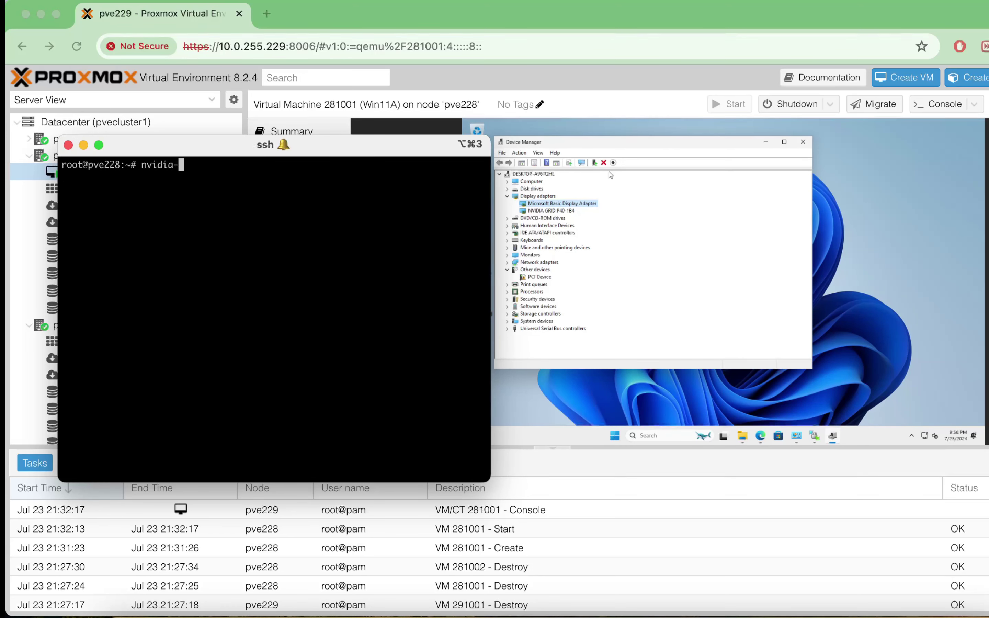
{"action": "key", "text": "Return"}
- Widen the terminal and note the Quadro P620 and vgpu process 16358 using 1014MiB
{"action": "left_click_drag", "start_coordinate": [491, 281], "coordinate": [597, 291]}
{"action": "left_click_drag", "start_coordinate": [483, 146], "coordinate": [482, 139]}
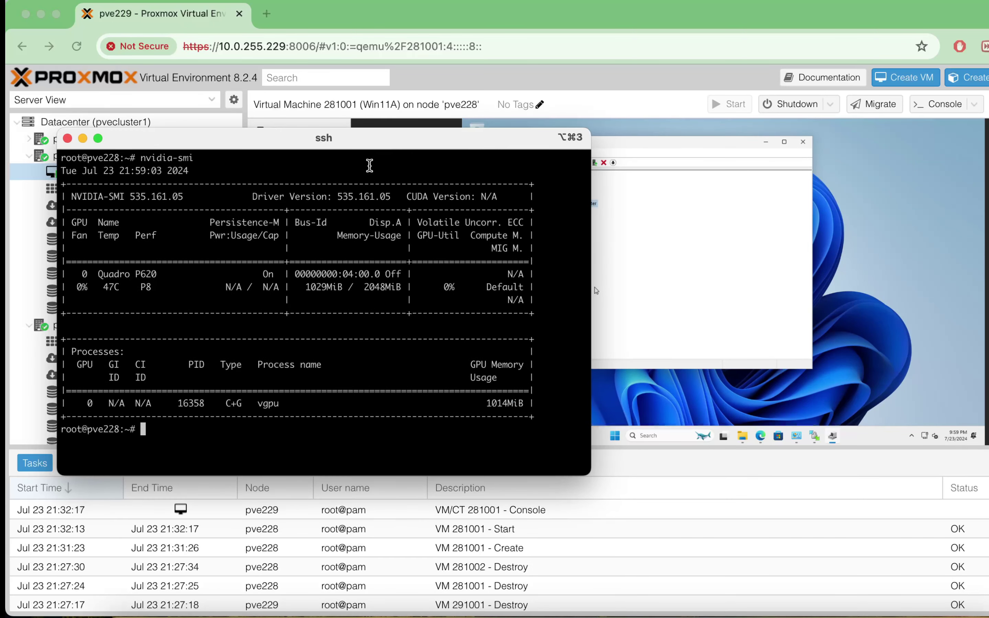
{"action": "double_click", "coordinate": [141, 275]}
{"action": "double_click", "coordinate": [190, 403]}
{"action": "double_click", "coordinate": [268, 404]}
{"action": "double_click", "coordinate": [501, 404]}
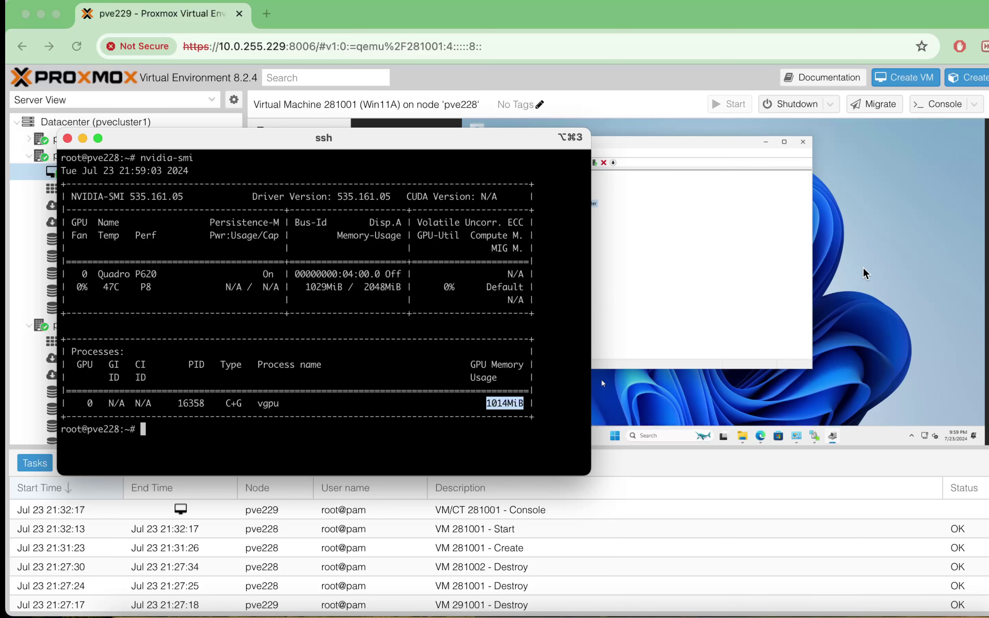
{"action": "left_click", "coordinate": [602, 383]}
{"action": "left_click", "coordinate": [616, 437]}
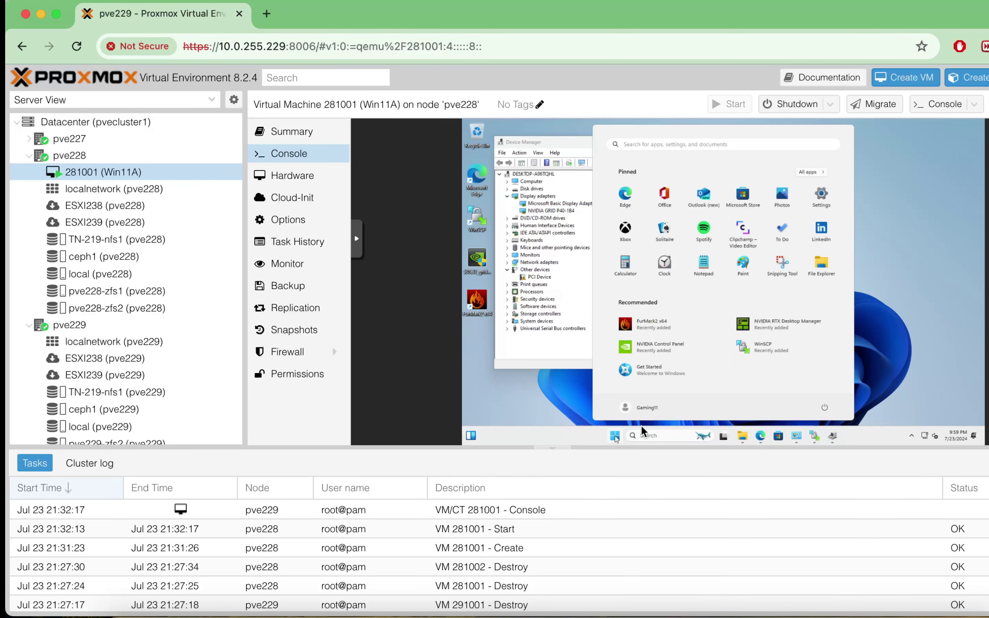
- Restart the Windows 11 VM from the Start menu's power options and sign back in
{"action": "left_click", "coordinate": [825, 407]}
{"action": "left_click", "coordinate": [822, 389]}
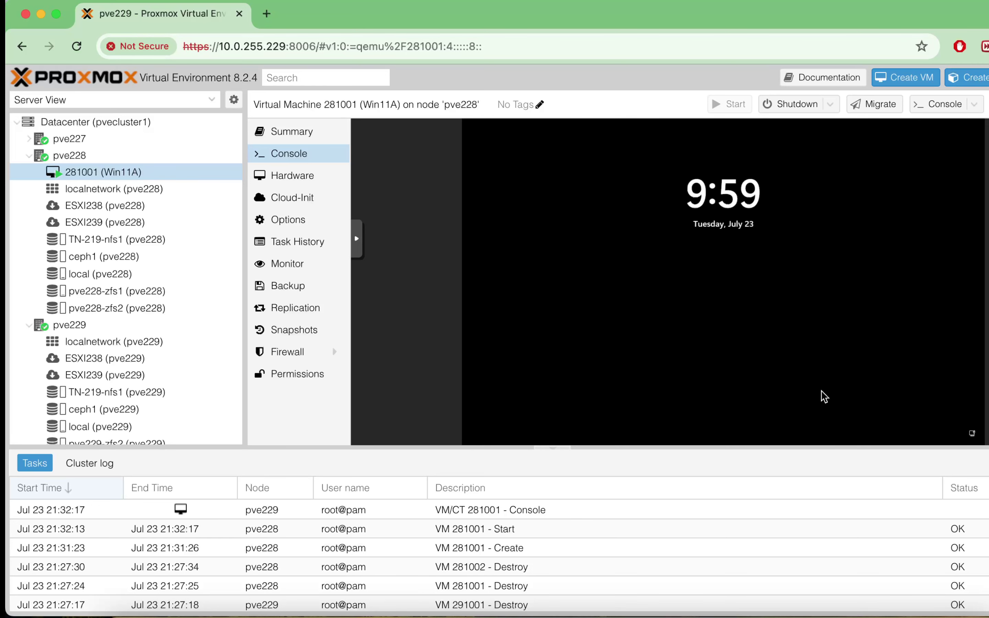
{"action": "left_click", "coordinate": [741, 286]}
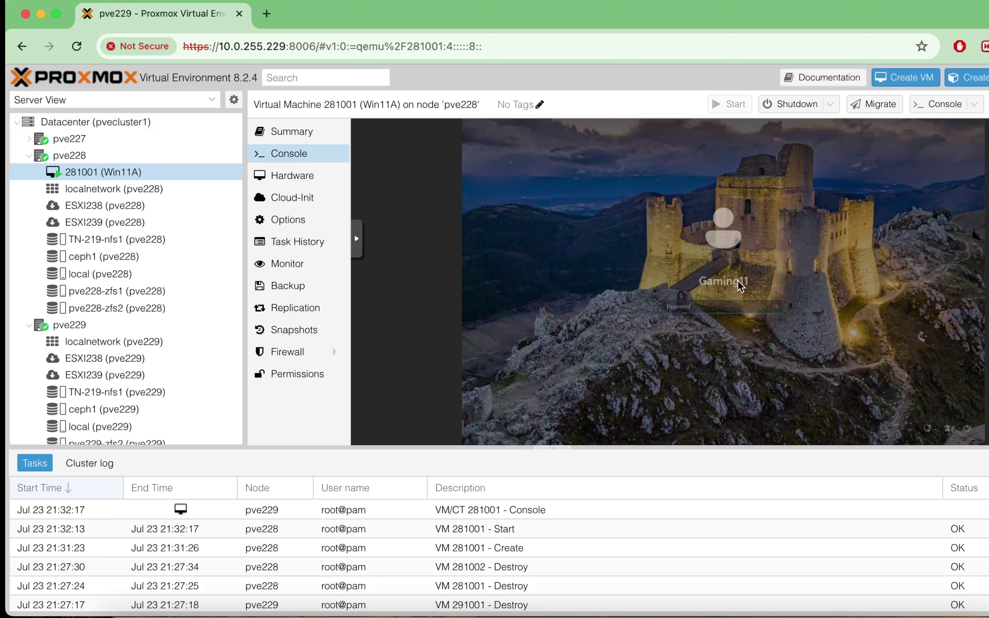
{"action": "key", "text": "Return"}
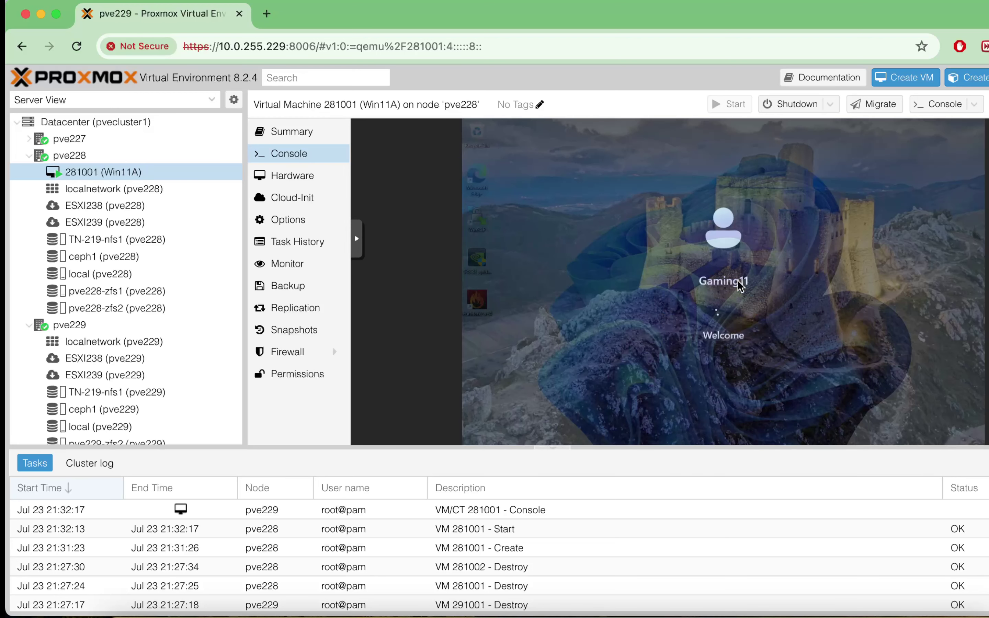
{"action": "left_click", "coordinate": [641, 436]}
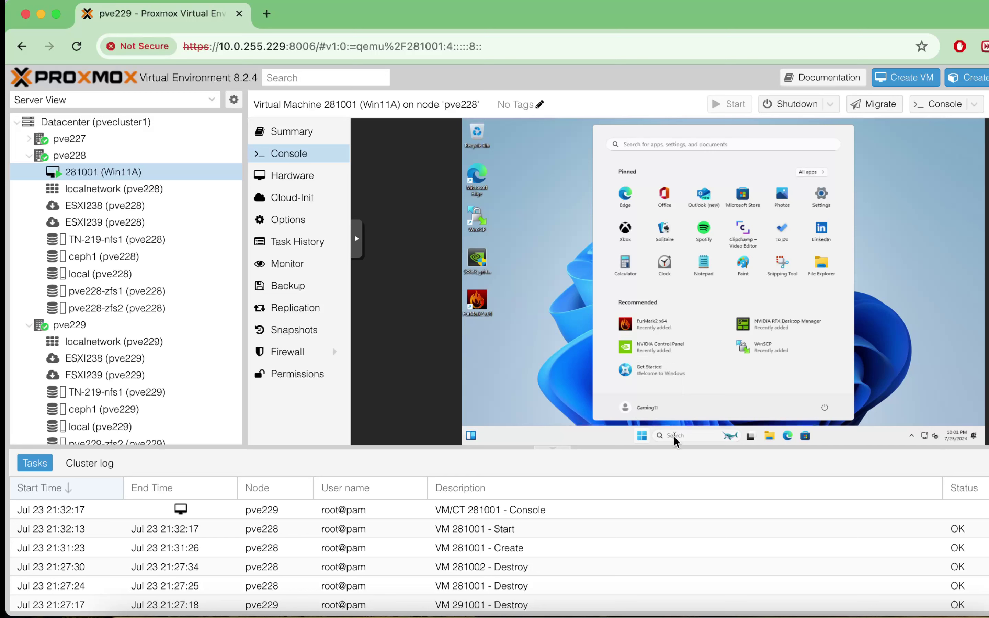
- Turn Remote Desktop On in the VM's remote desktop settings and confirm
{"action": "left_click", "coordinate": [674, 437]}
{"action": "type", "text": "rem"}
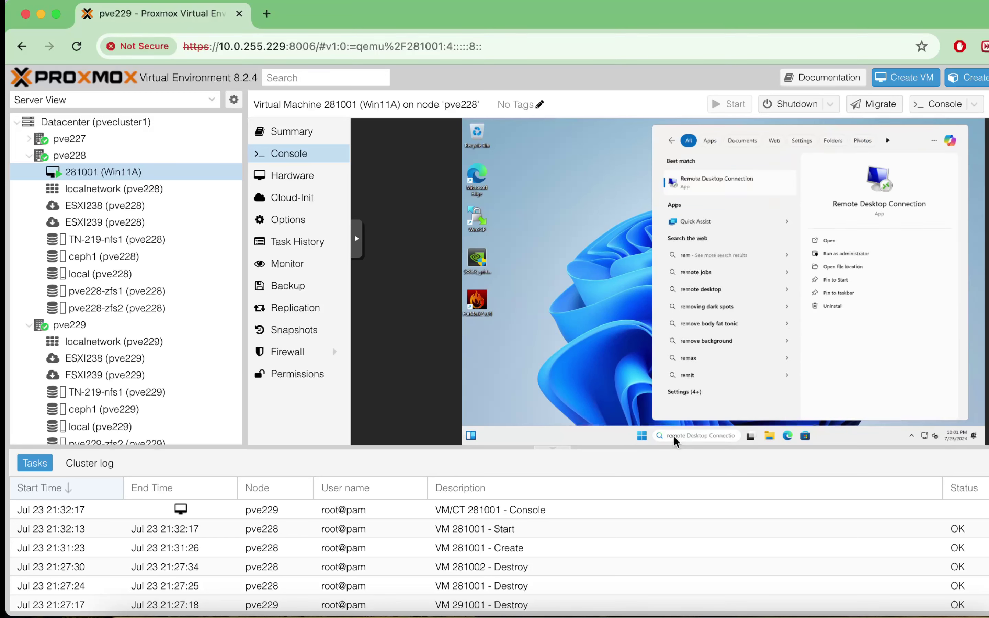
{"action": "type", "text": "ote"}
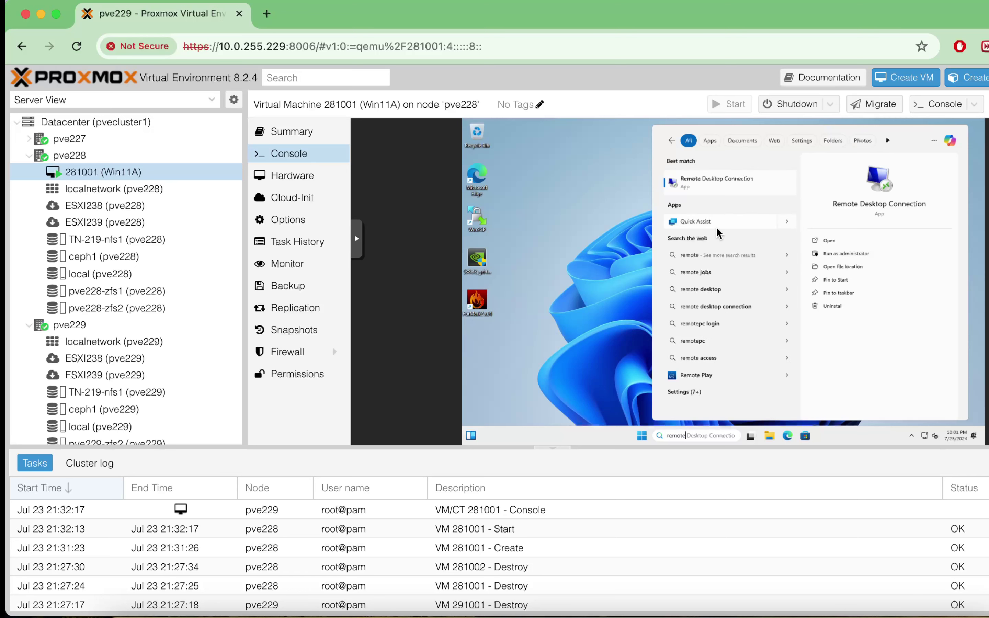
{"action": "type", "text": " set"}
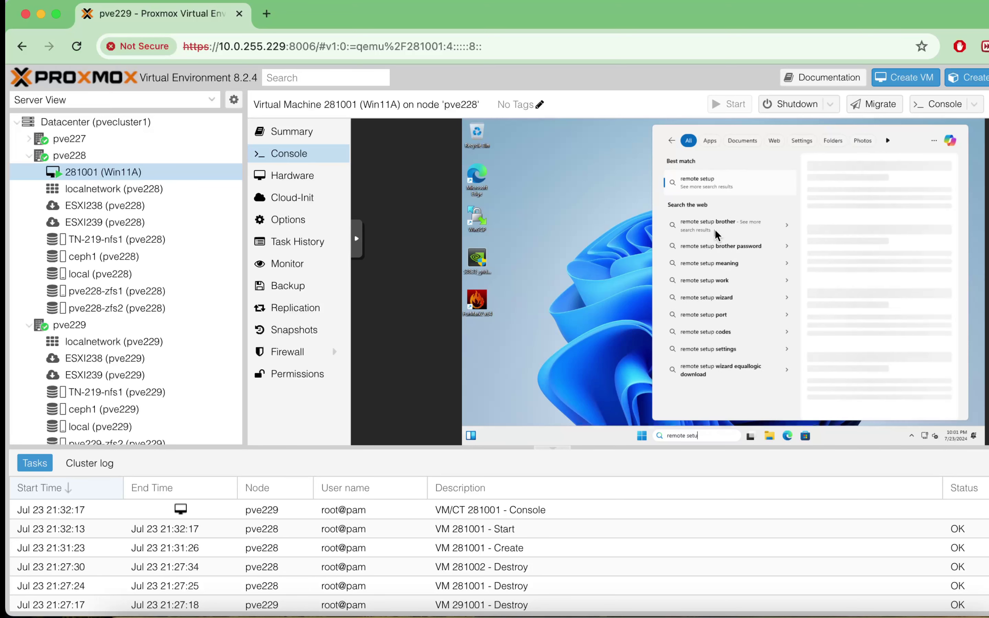
{"action": "left_click", "coordinate": [699, 183]}
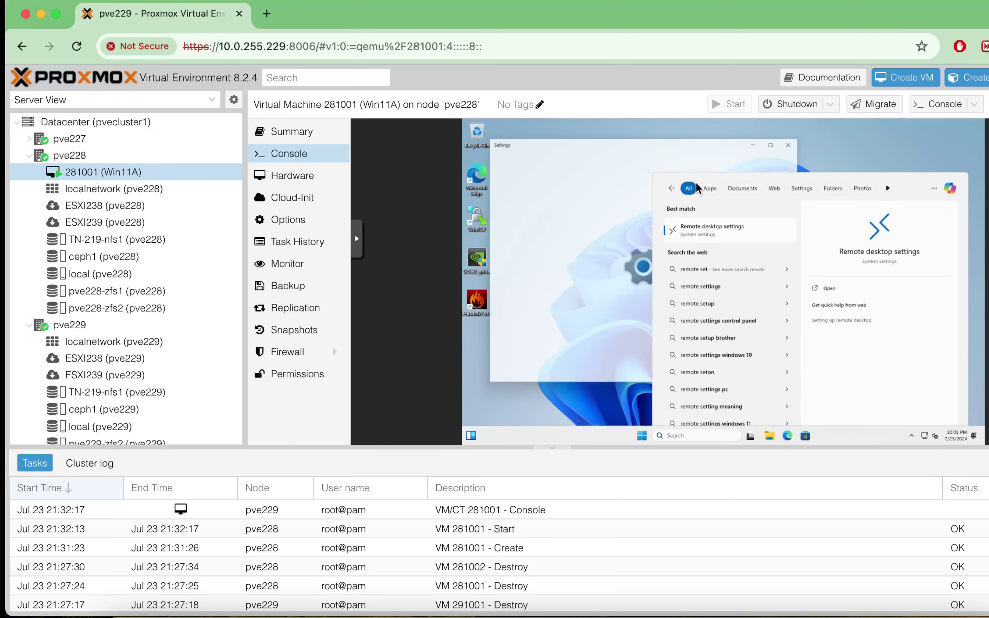
{"action": "left_click", "coordinate": [771, 194]}
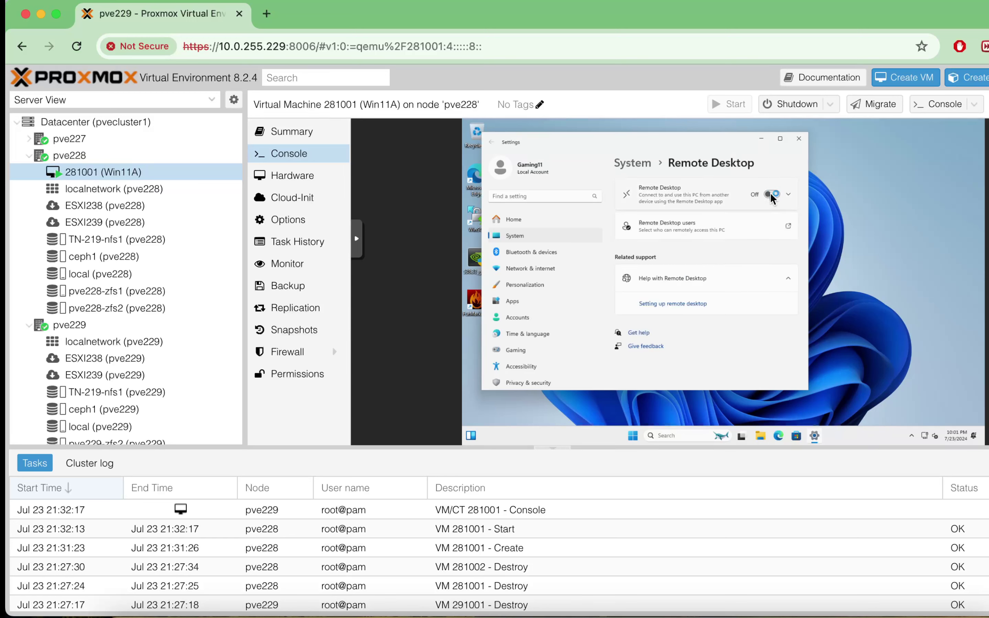
{"action": "left_click", "coordinate": [713, 283]}
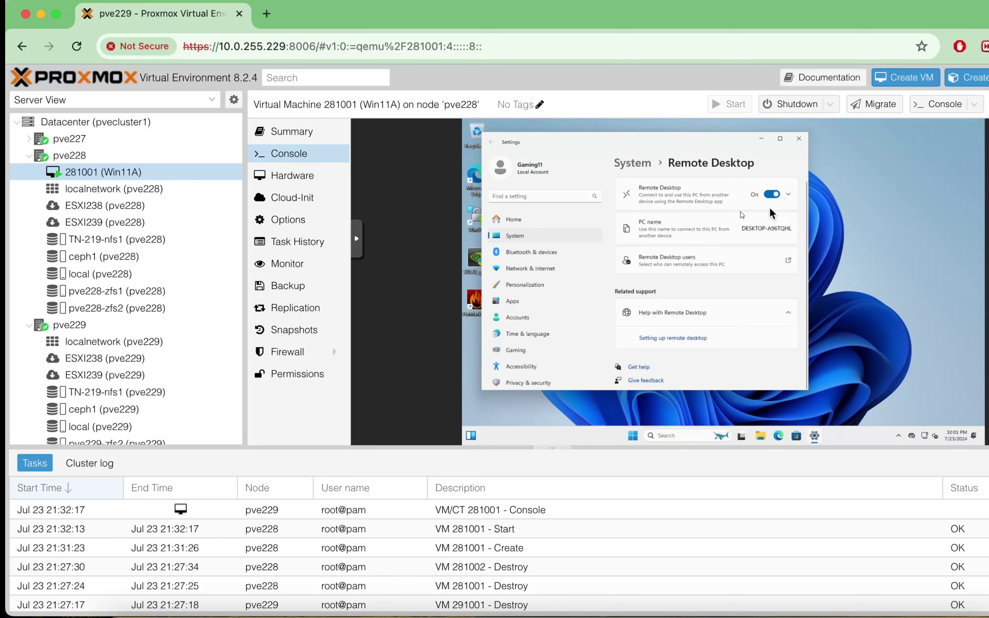
- Run ipconfig in a Command Prompt to find the VM's IPv4 address 10.0.255.189
{"action": "left_click", "coordinate": [688, 436]}
{"action": "type", "text": "cmd"}
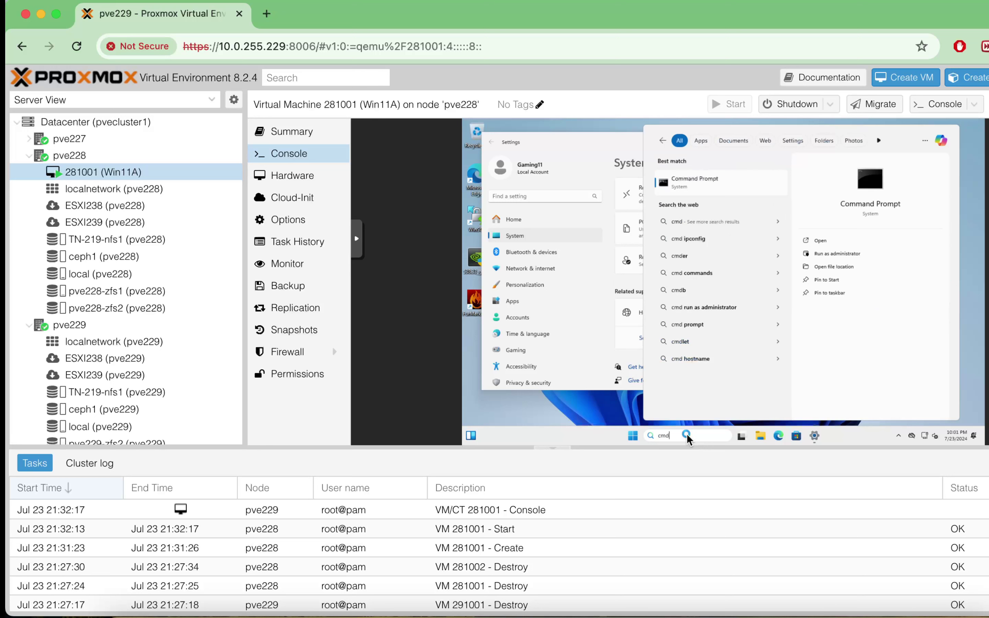
{"action": "key", "text": "Return"}
{"action": "type", "text": "ipco"}
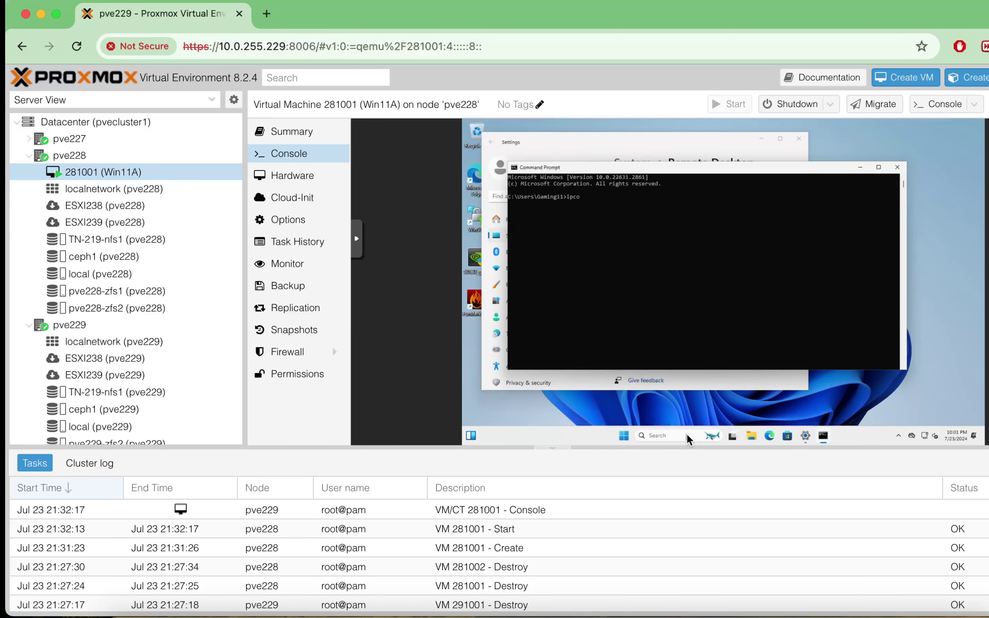
{"action": "type", "text": "nfig"}
{"action": "key", "text": "Return"}
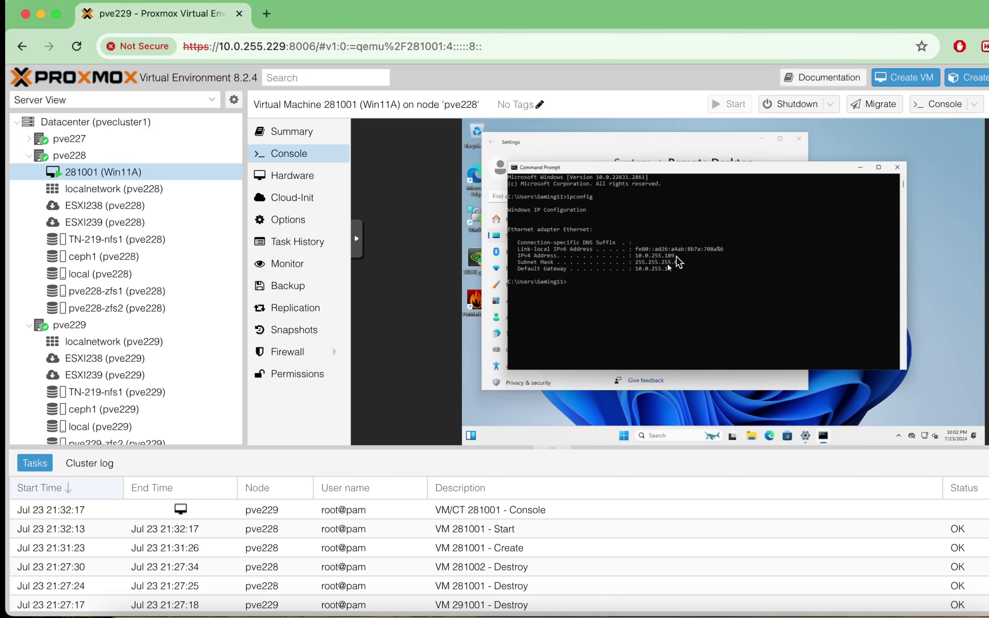
{"action": "left_click", "coordinate": [820, 613]}
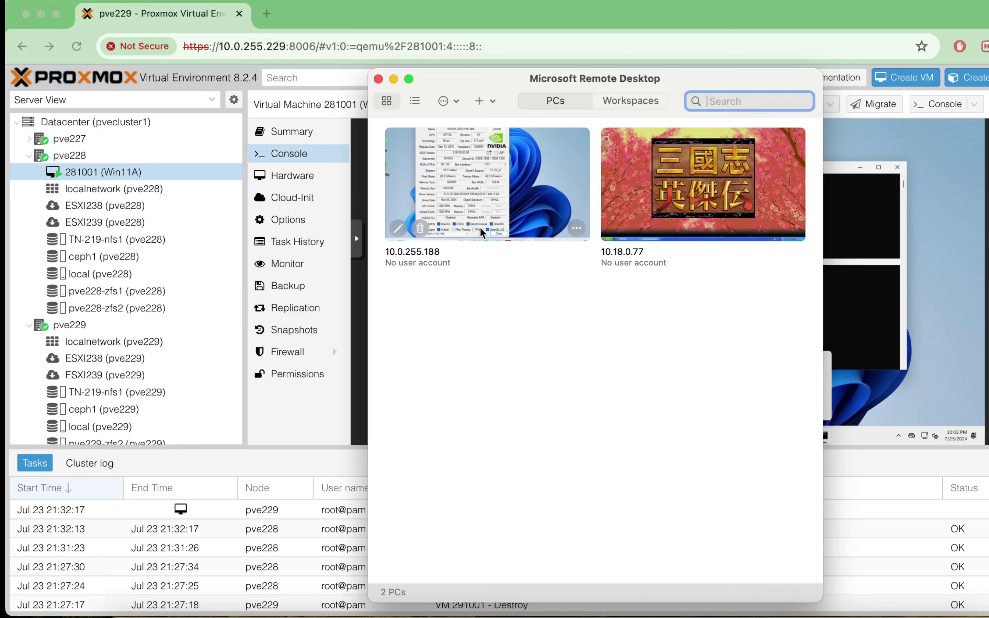
- Edit the first saved PC in Microsoft Remote Desktop to point at 10.0.255.189
{"action": "left_click", "coordinate": [577, 229]}
{"action": "left_click", "coordinate": [583, 278]}
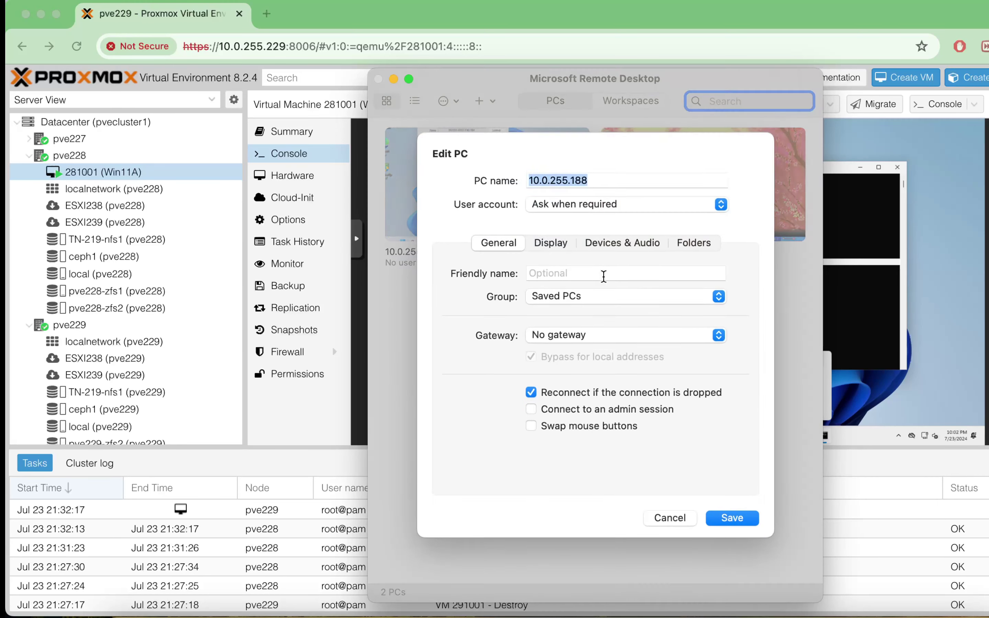
{"action": "left_click", "coordinate": [618, 183]}
{"action": "left_click", "coordinate": [731, 519]}
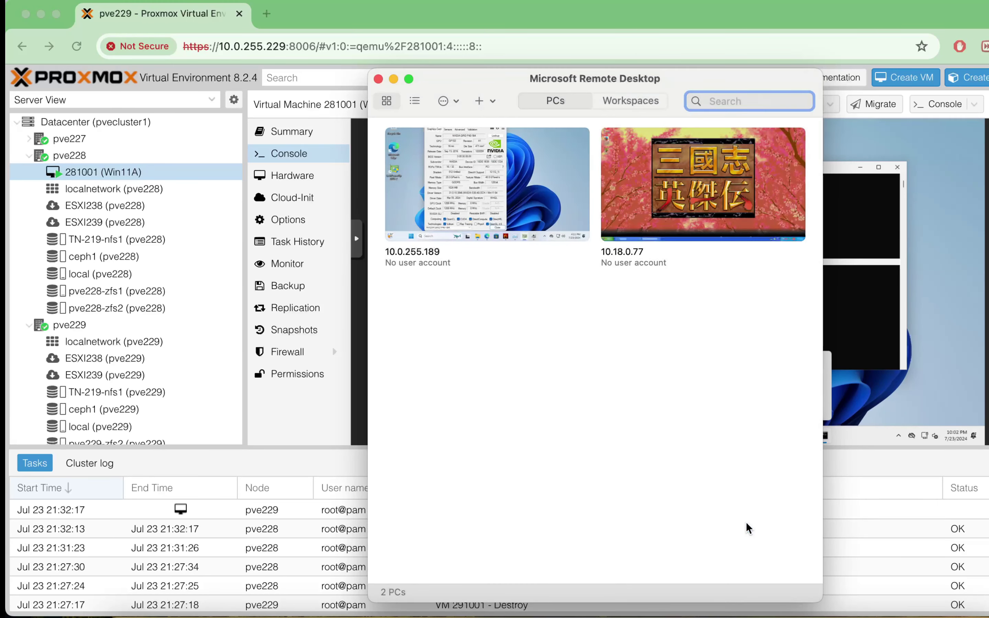
- Connect to 10.0.255.189, entering the VM account's username and password
{"action": "double_click", "coordinate": [518, 195]}
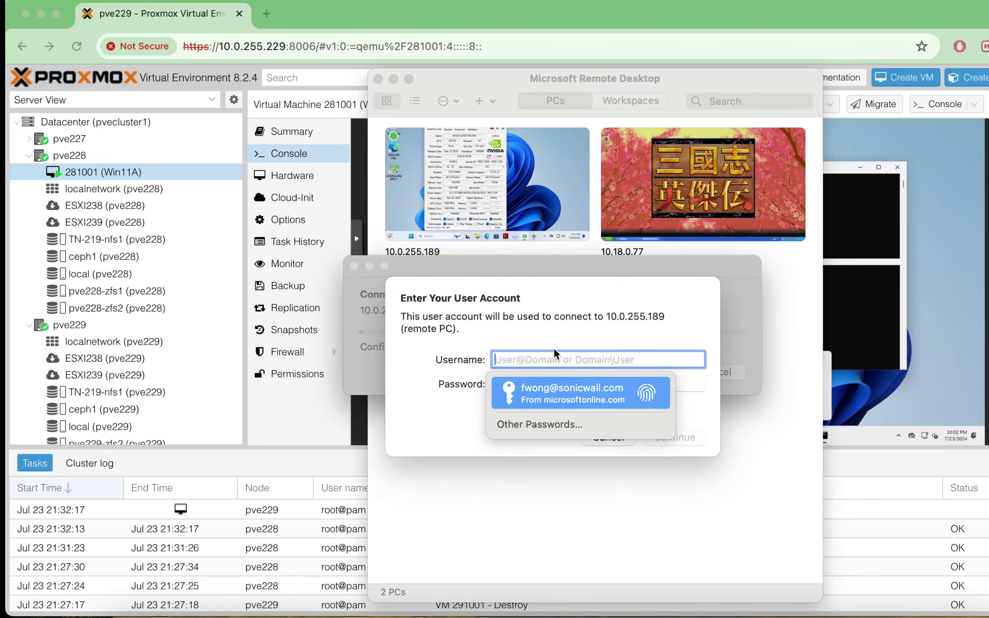
{"action": "type", "text": "Gaming11"}
{"action": "key", "text": "Tab"}
{"action": "type", "text": "********"}
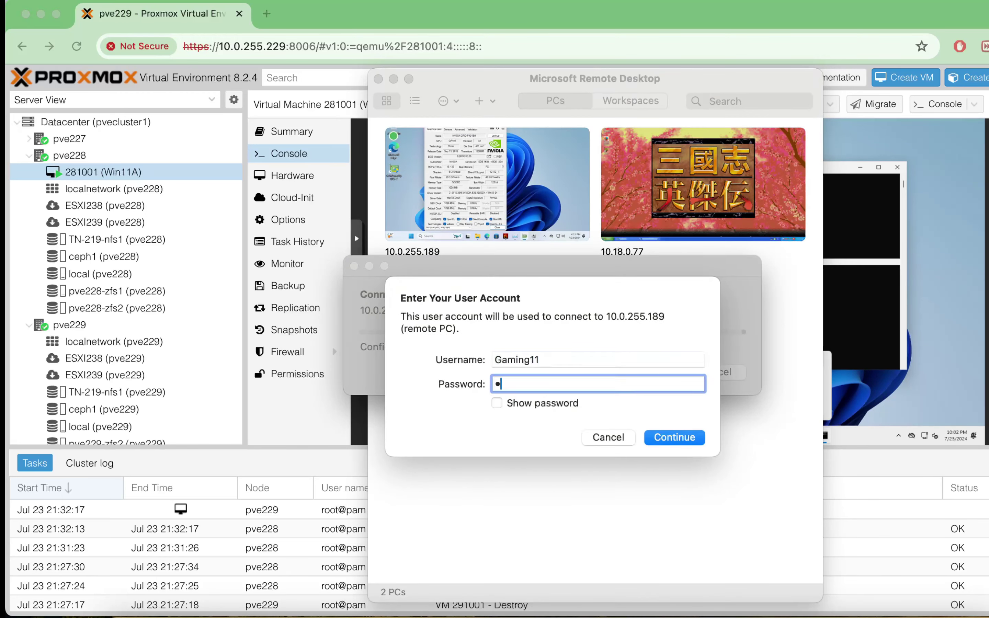
{"action": "key", "text": "Return"}
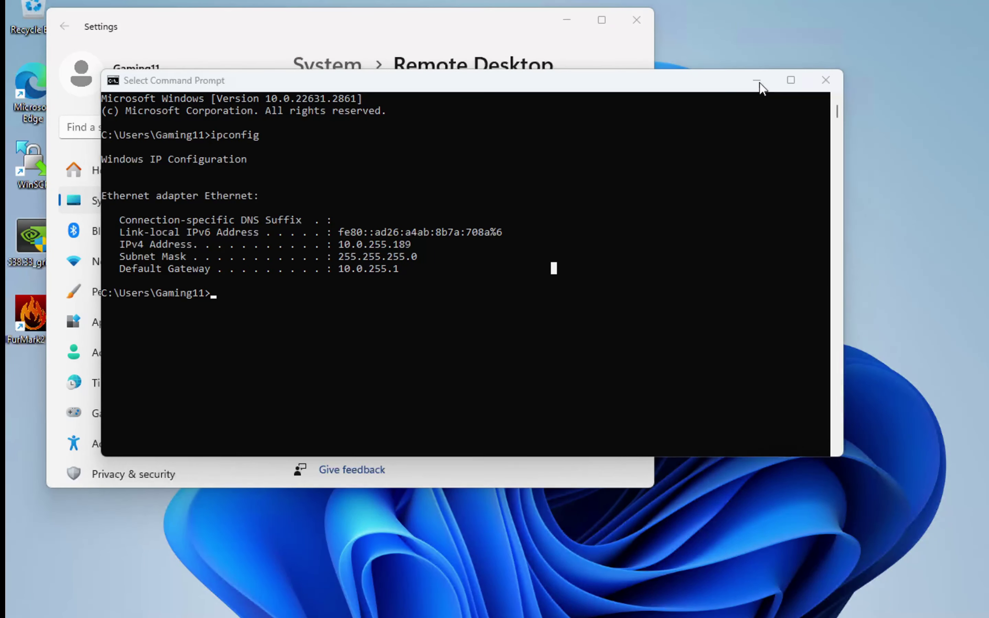
- Minimize Command Prompt and Settings, then start FurMark's GL stress test on the GRID P40-1B4
{"action": "left_click", "coordinate": [757, 81]}
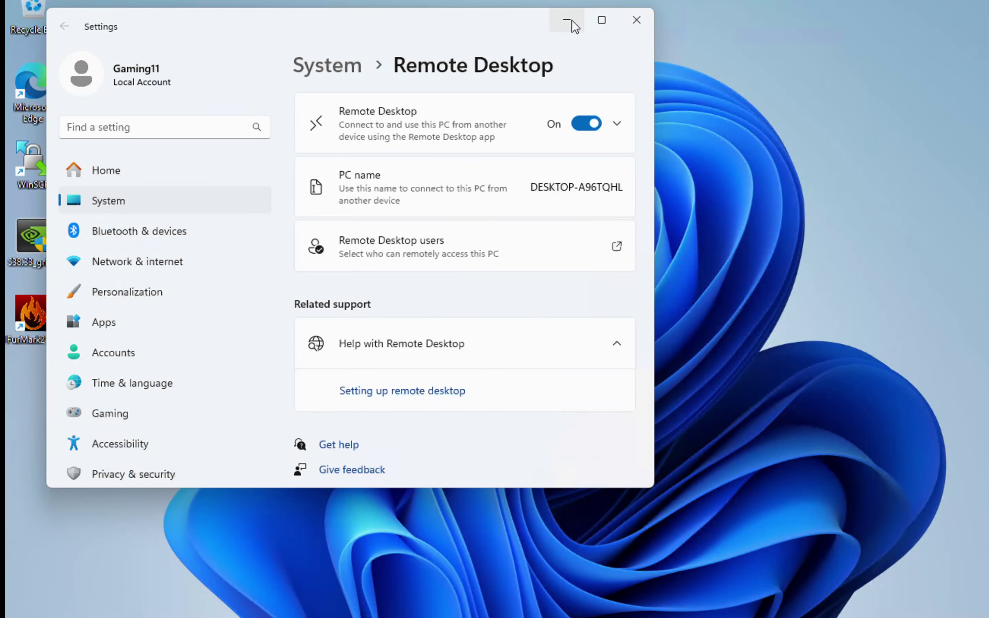
{"action": "left_click", "coordinate": [567, 19]}
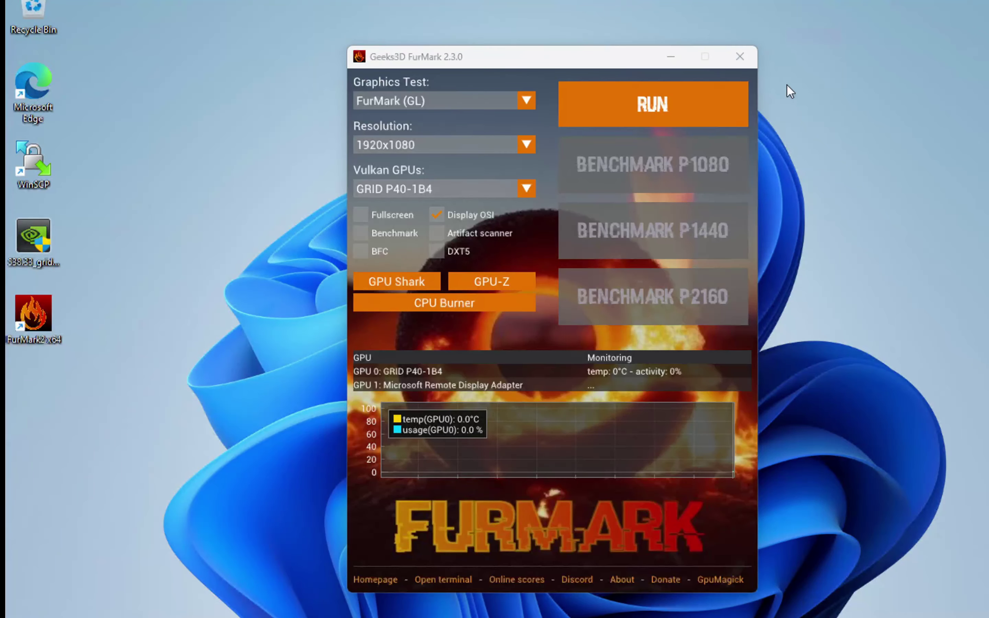
{"action": "left_click", "coordinate": [424, 191]}
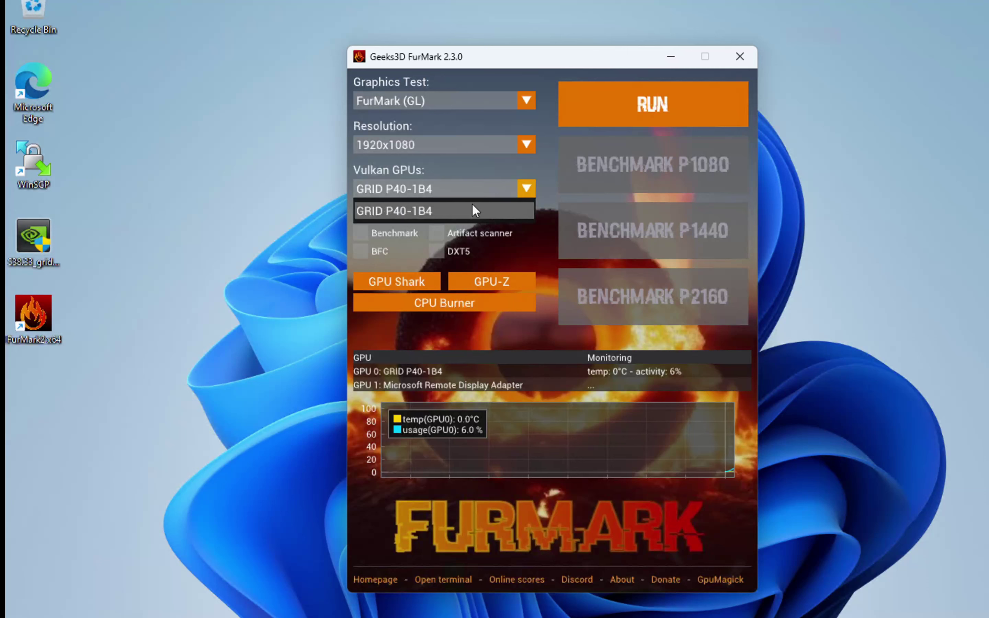
{"action": "left_click", "coordinate": [689, 116]}
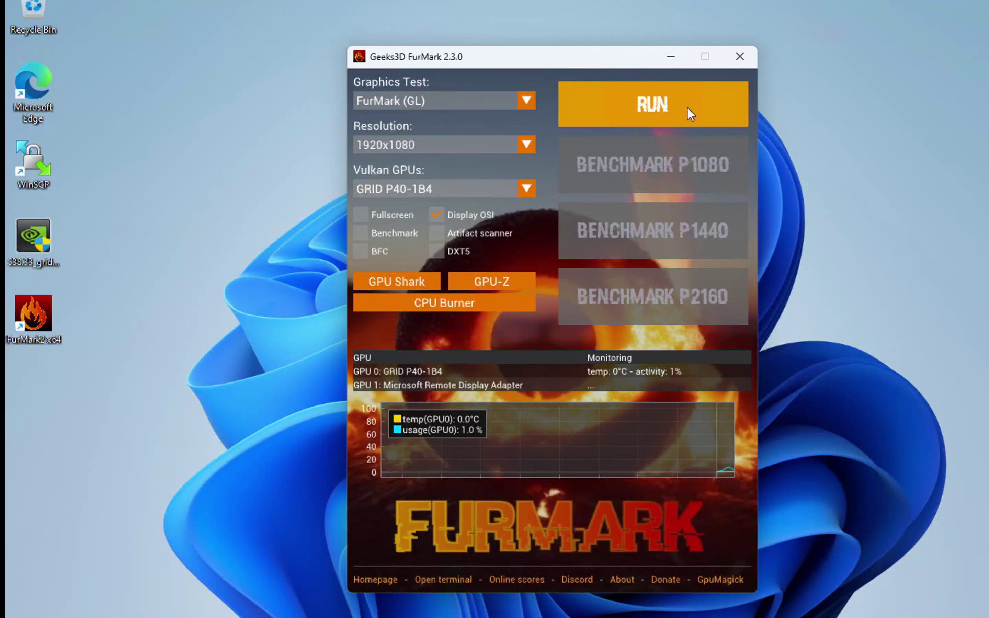
{"action": "left_click", "coordinate": [650, 106]}
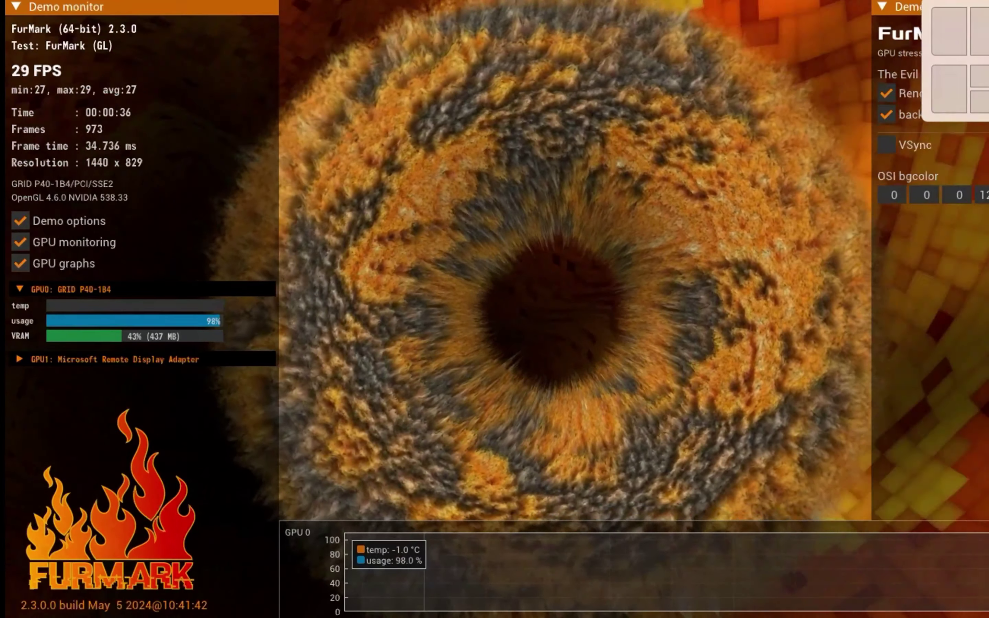
- Expand FurMark's GPU1 monitoring details and take the remote session out of full screen
{"action": "mouse_move", "coordinate": [981, 0]}
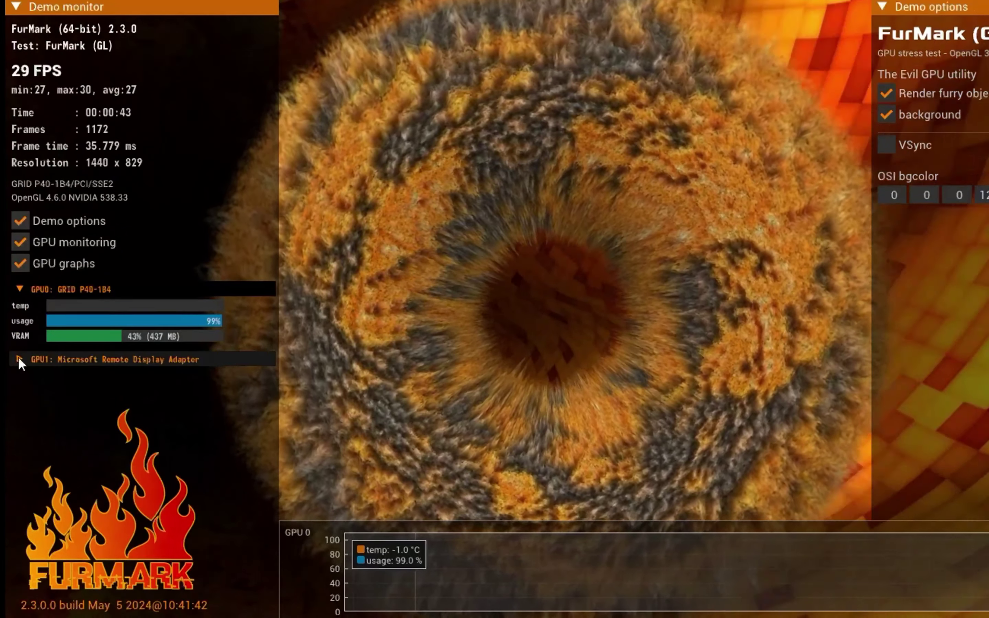
{"action": "left_click", "coordinate": [18, 357]}
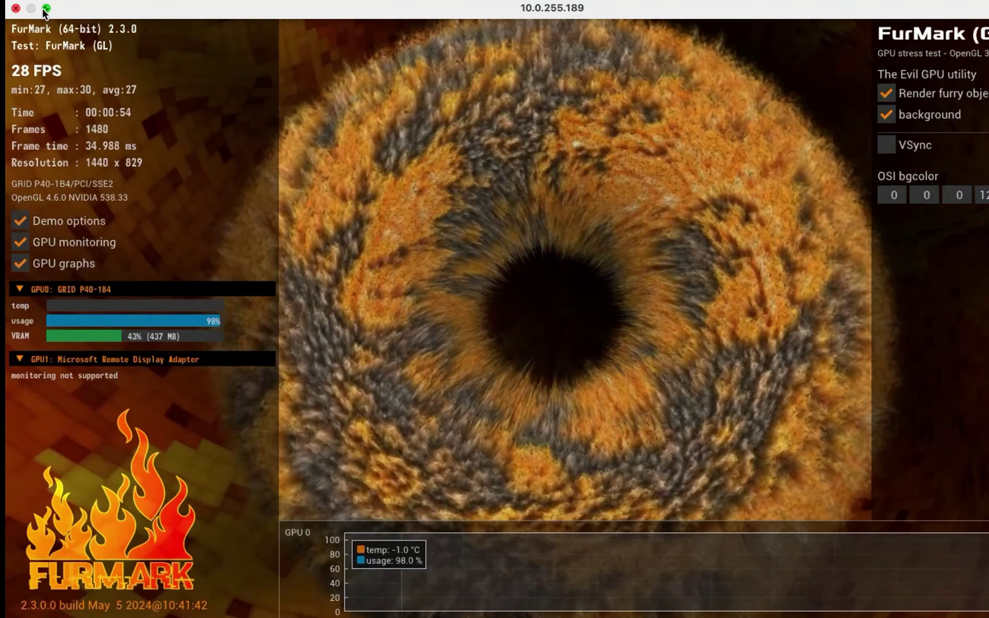
{"action": "left_click", "coordinate": [46, 7]}
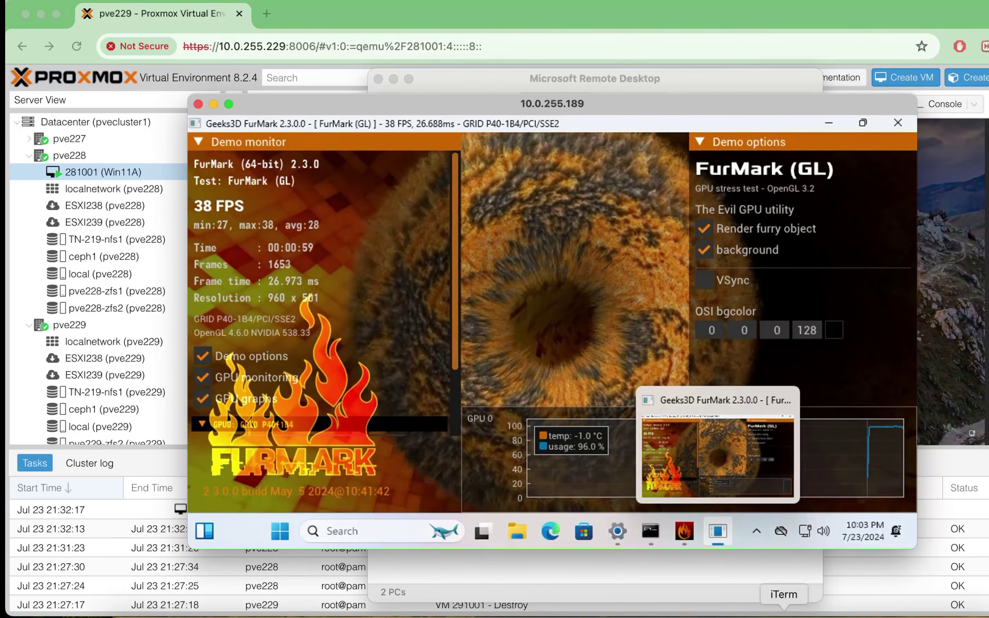
- Rerun nvidia-smi on pve228 in a widened terminal to capture the P620 at 99% and 93C
{"action": "left_click", "coordinate": [783, 596]}
{"action": "key", "text": "Up"}
{"action": "key", "text": "Return"}
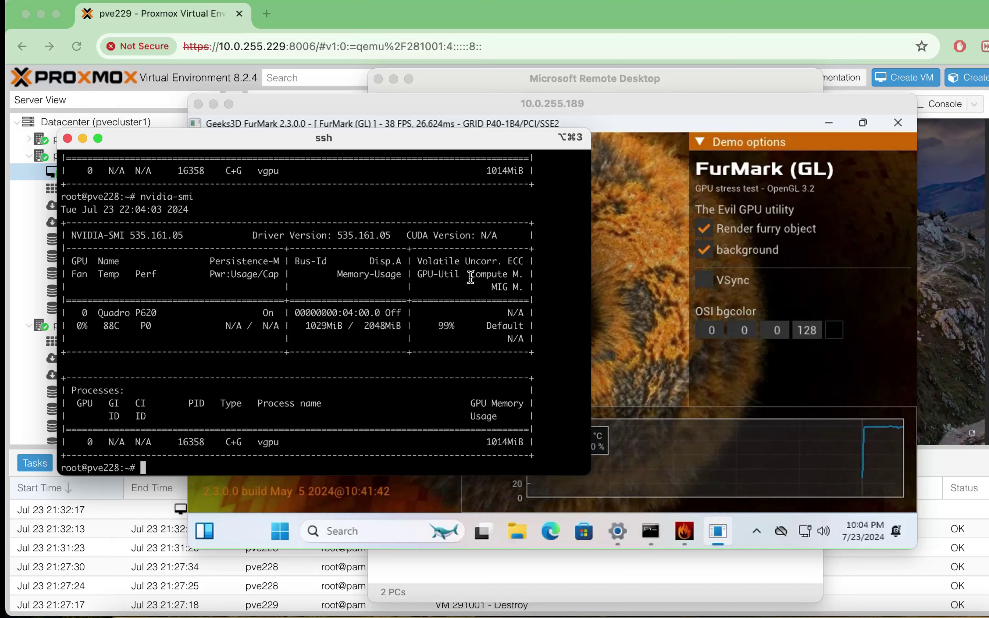
{"action": "left_click_drag", "start_coordinate": [589, 292], "coordinate": [622, 302]}
{"action": "key", "text": "Return"}
{"action": "key", "text": "Return"}
{"action": "key", "text": "Up"}
{"action": "key", "text": "Return"}
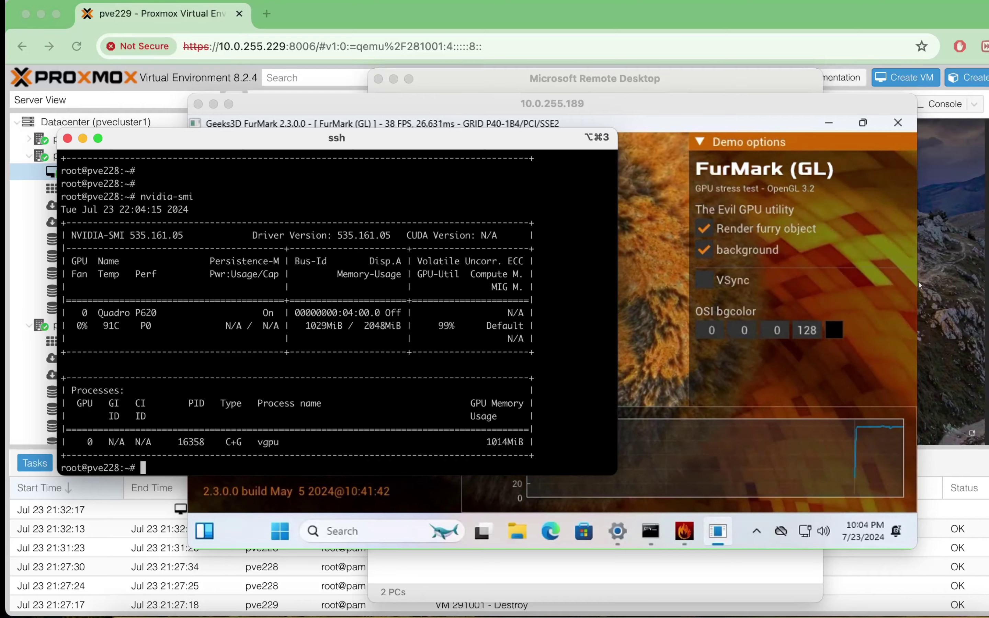
{"action": "key", "text": "Up"}
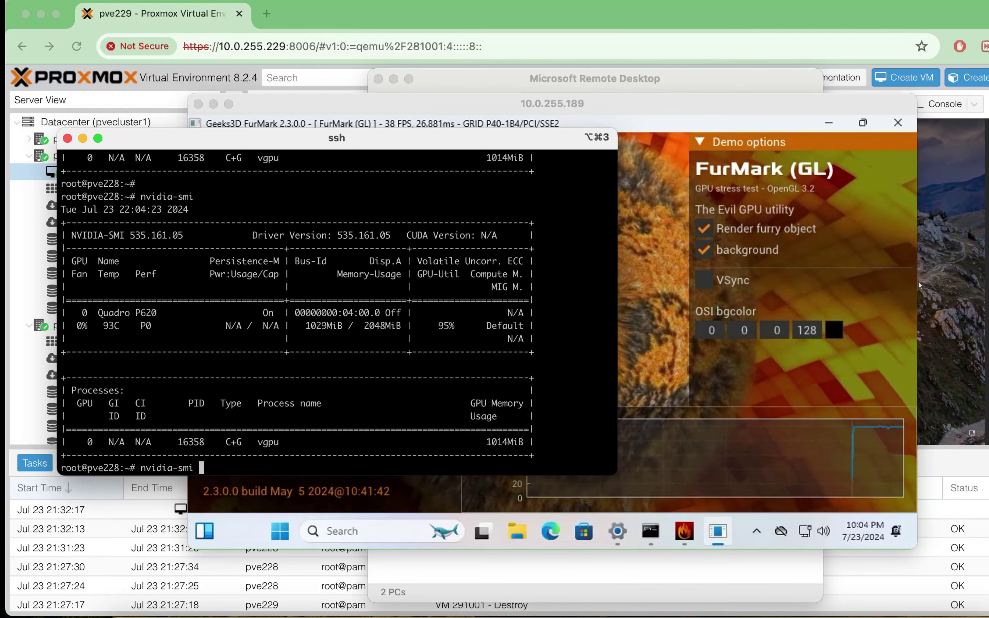
{"action": "key", "text": "Return"}
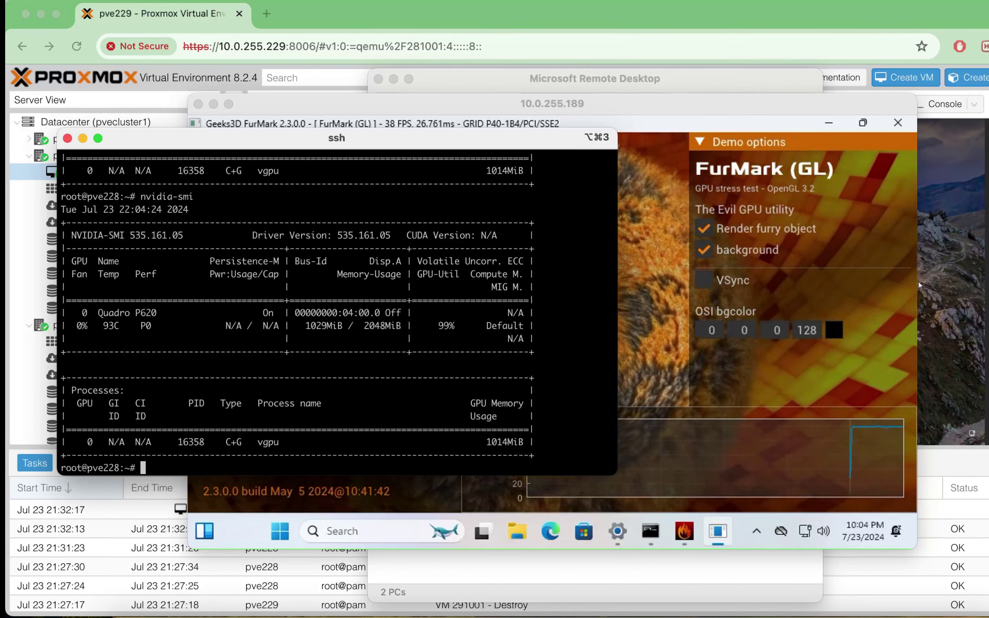